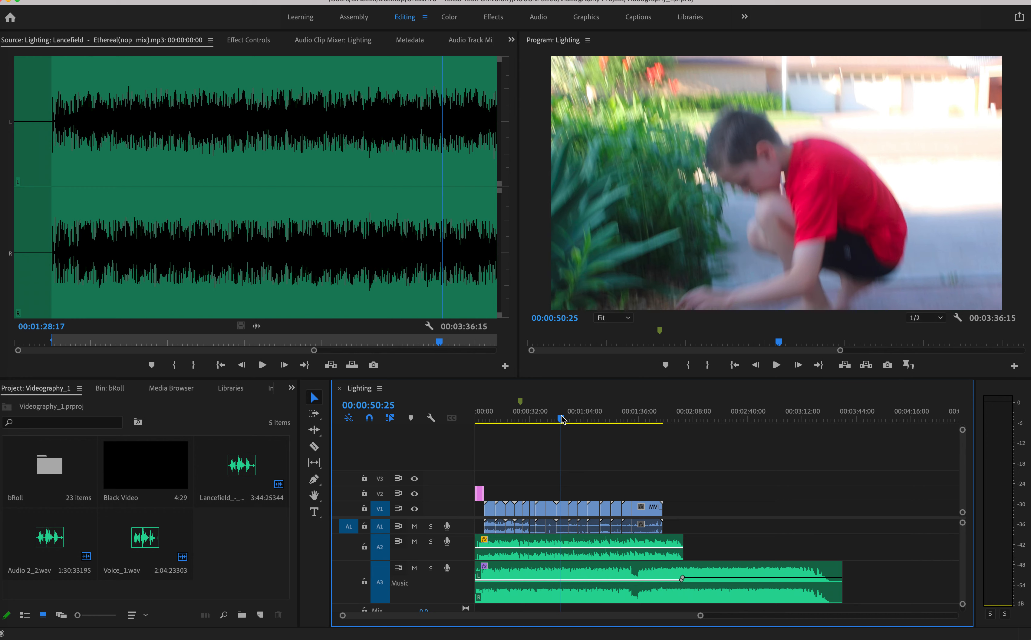
Lower the system volume and play the Lighting sequence from 00:00:50:25 to check the levels on the audio meters.
key(space)
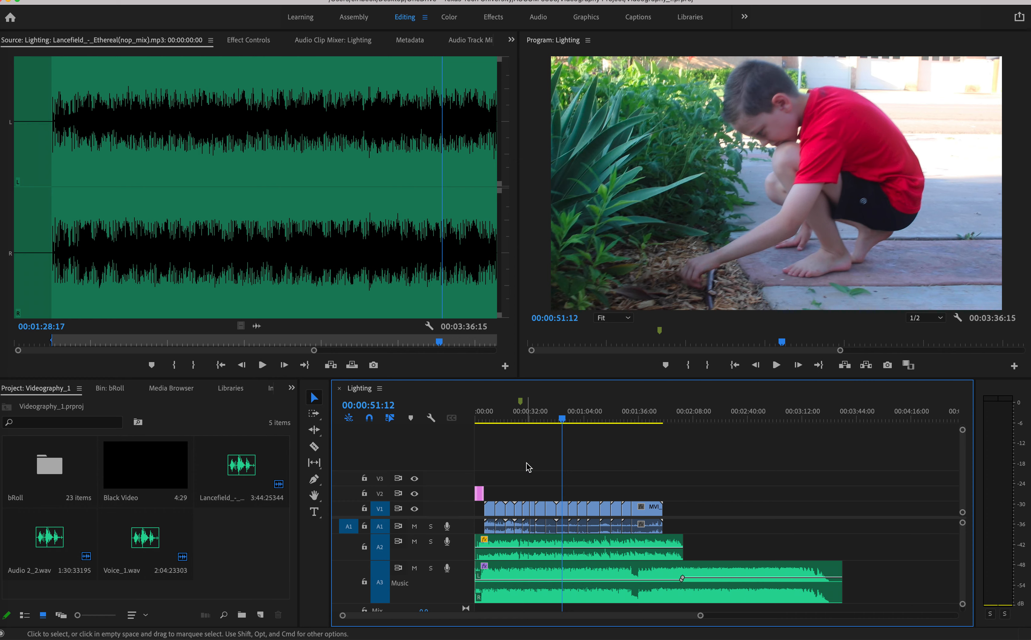
key(XF86AudioLowerVolume)
key(XF86AudioLowerVolume)
key(XF86AudioLowerVolume)
key(XF86AudioLowerVolume)
key(XF86AudioLowerVolume)
key(XF86AudioLowerVolume)
key(XF86AudioLowerVolume)
key(XF86AudioLowerVolume)
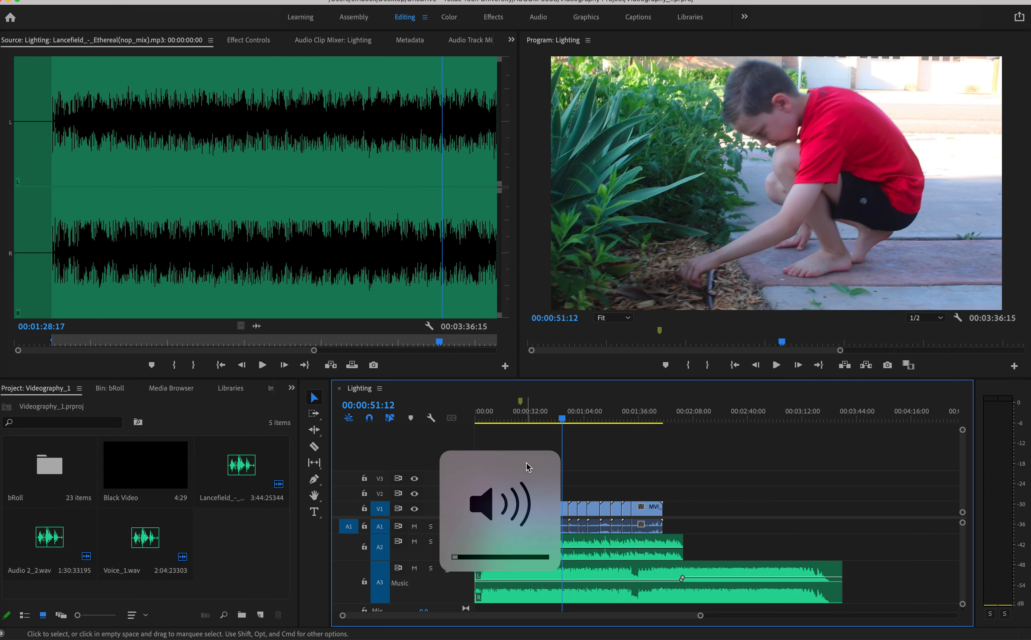
key(space)
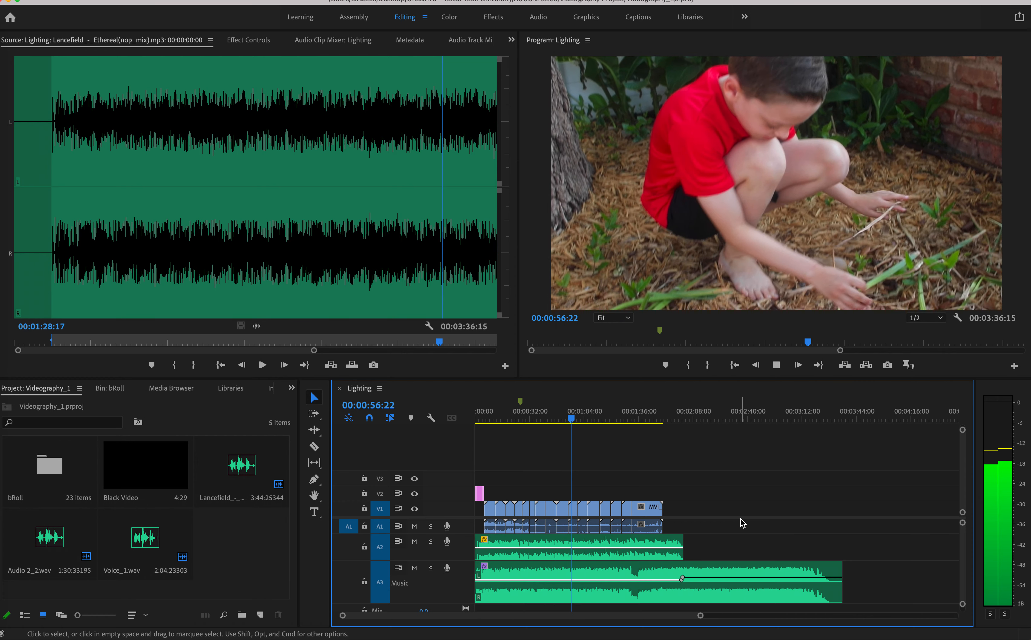
key(space)
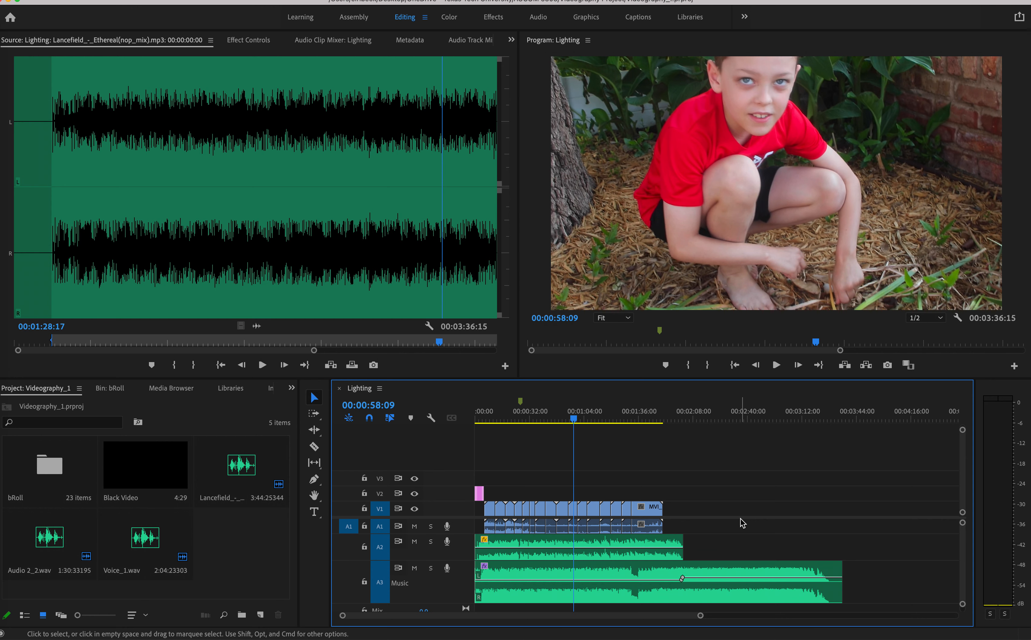
Turn off the colour gradient on the audio meters and play the sequence to check its levels.
click(1010, 428)
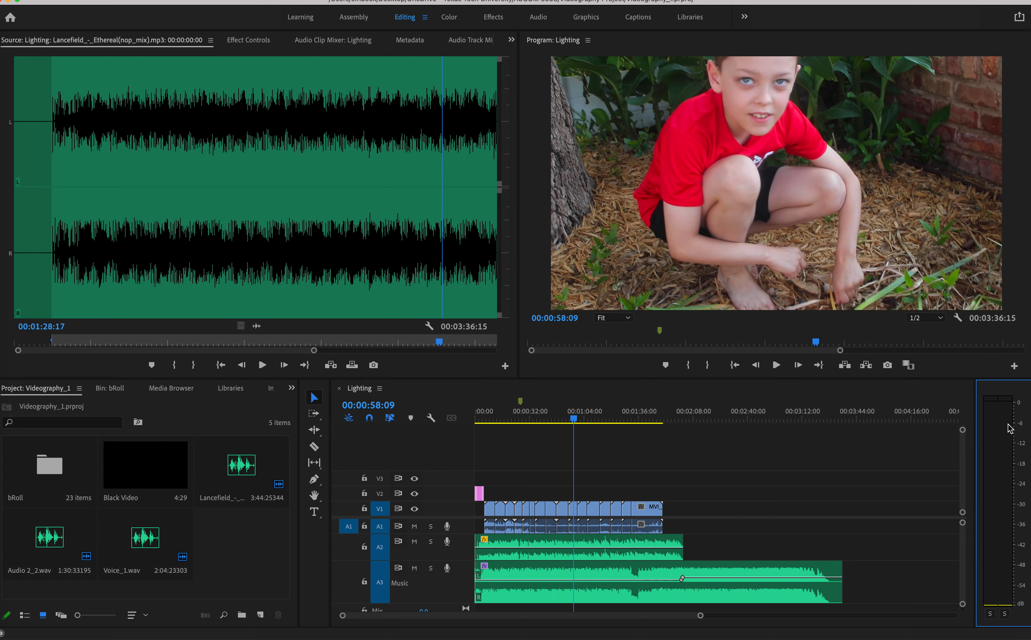
right_click(1016, 401)
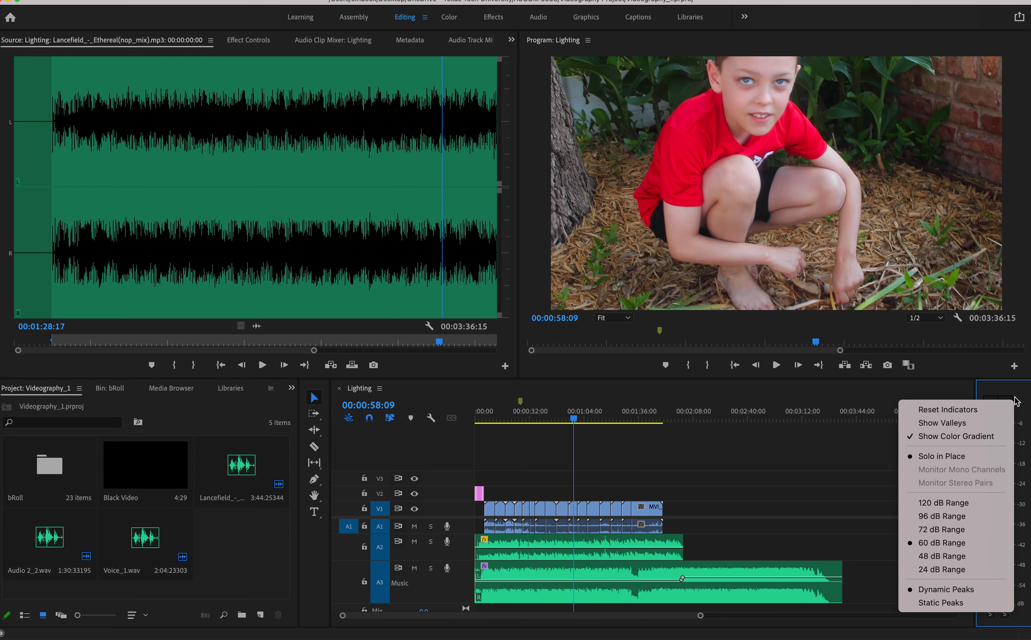
click(966, 438)
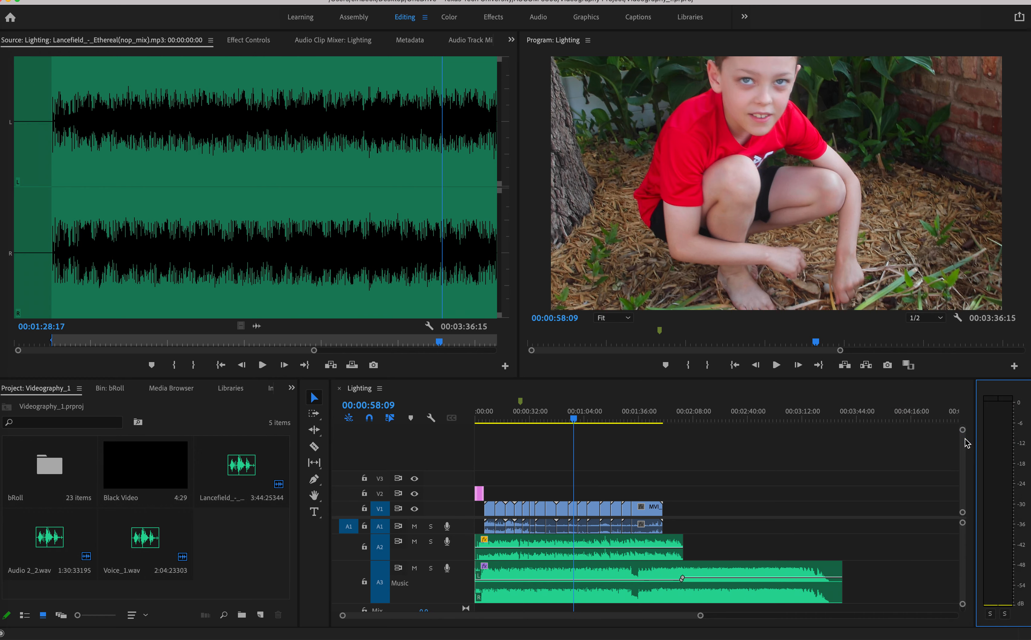
key(space)
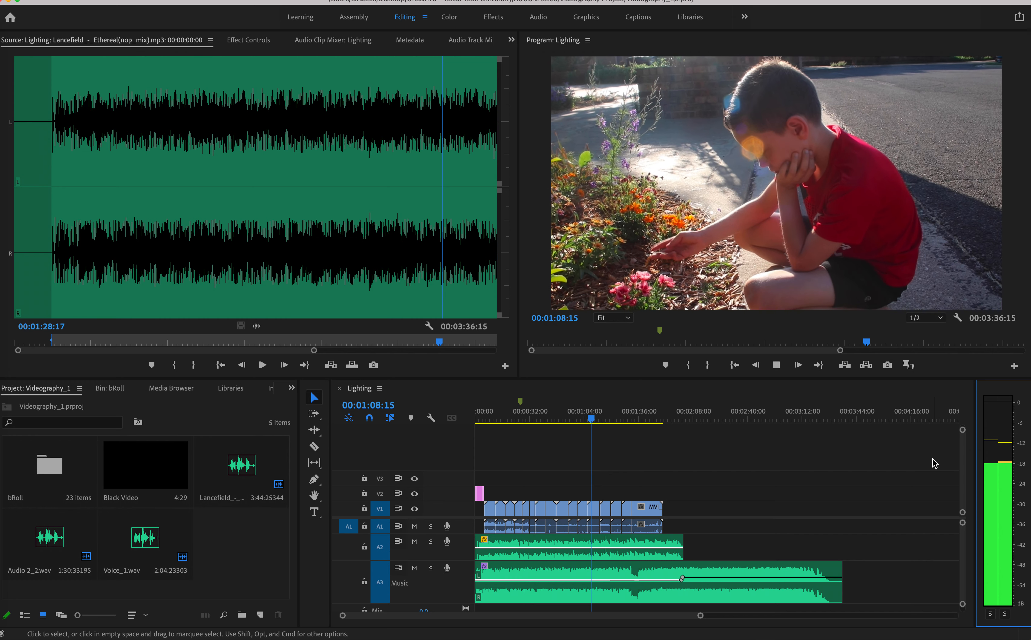
key(space)
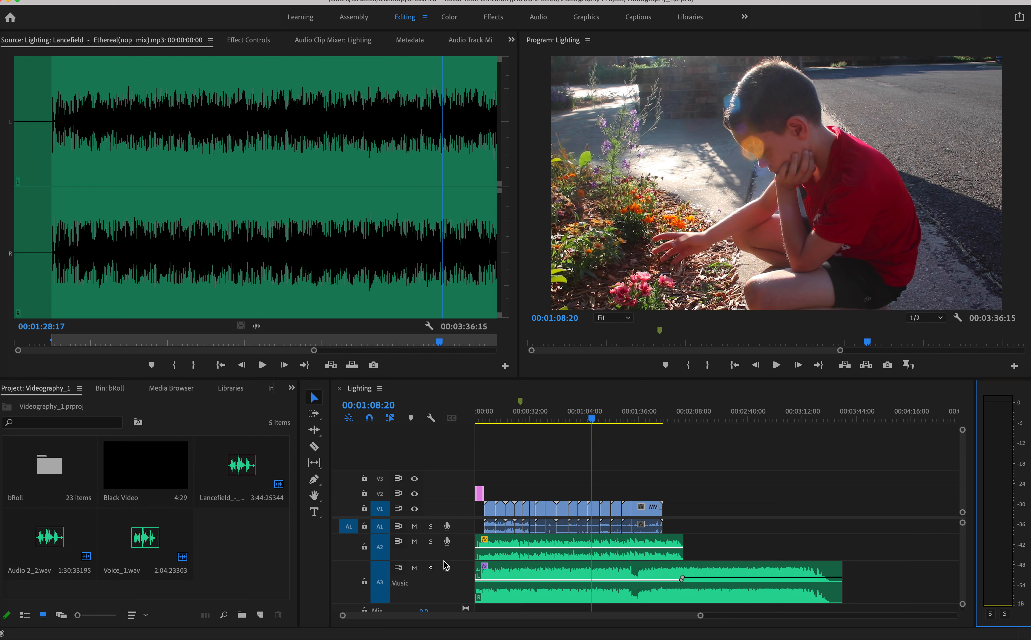
Maximize the timeline and make audio tracks A2 and A3 taller so their names and controls show.
click(432, 398)
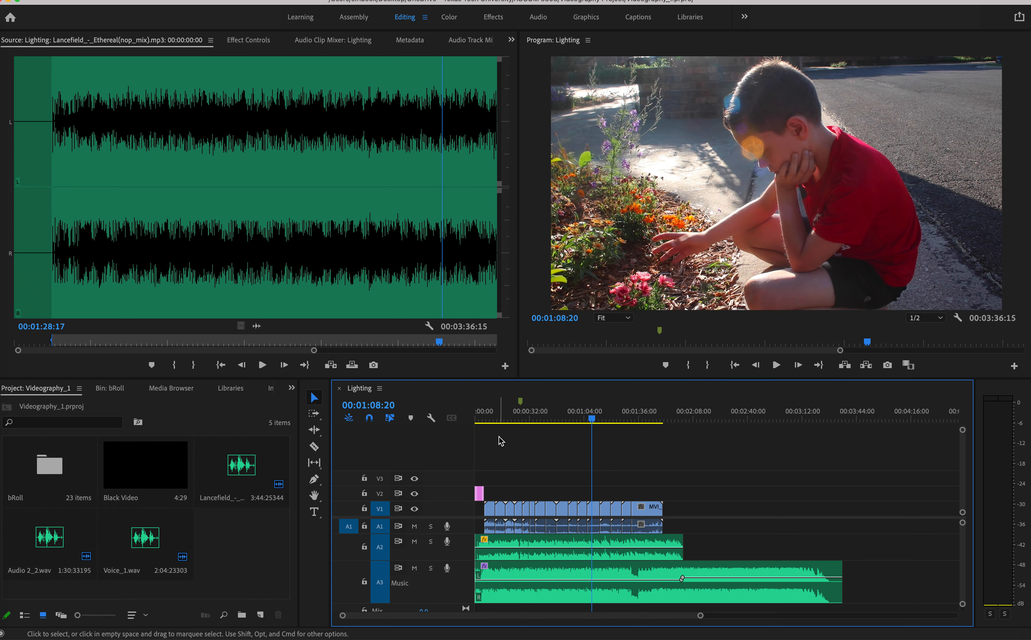
key(grave)
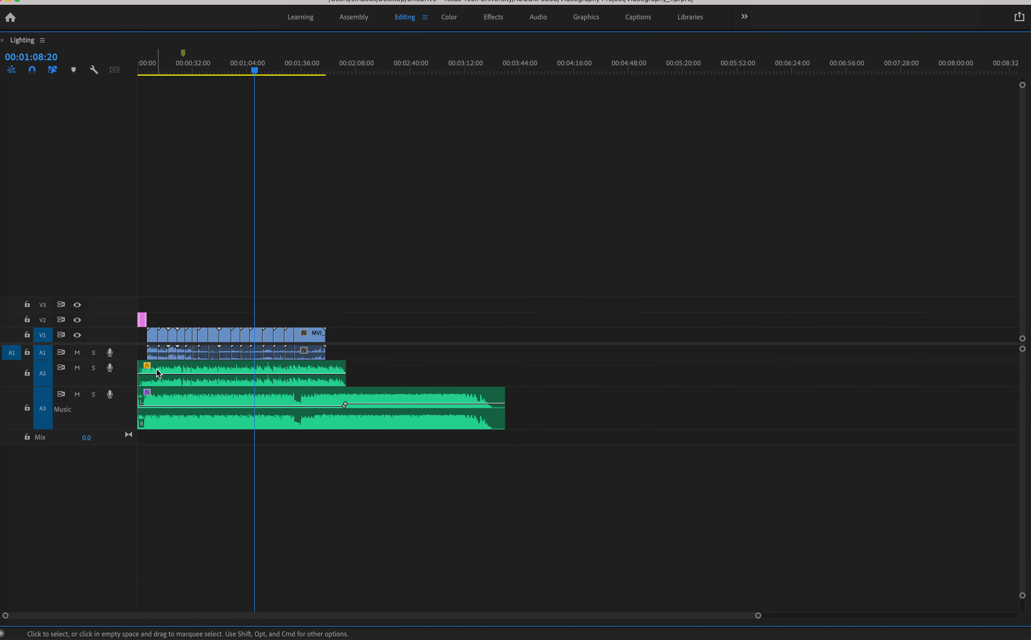
drag(118, 386, 117, 396)
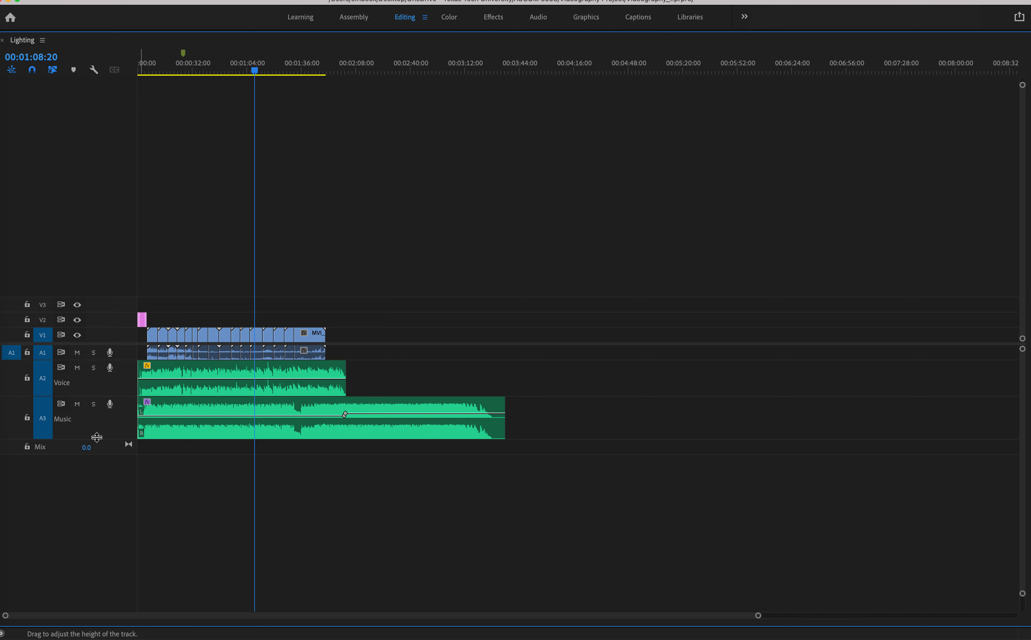
drag(98, 440, 96, 450)
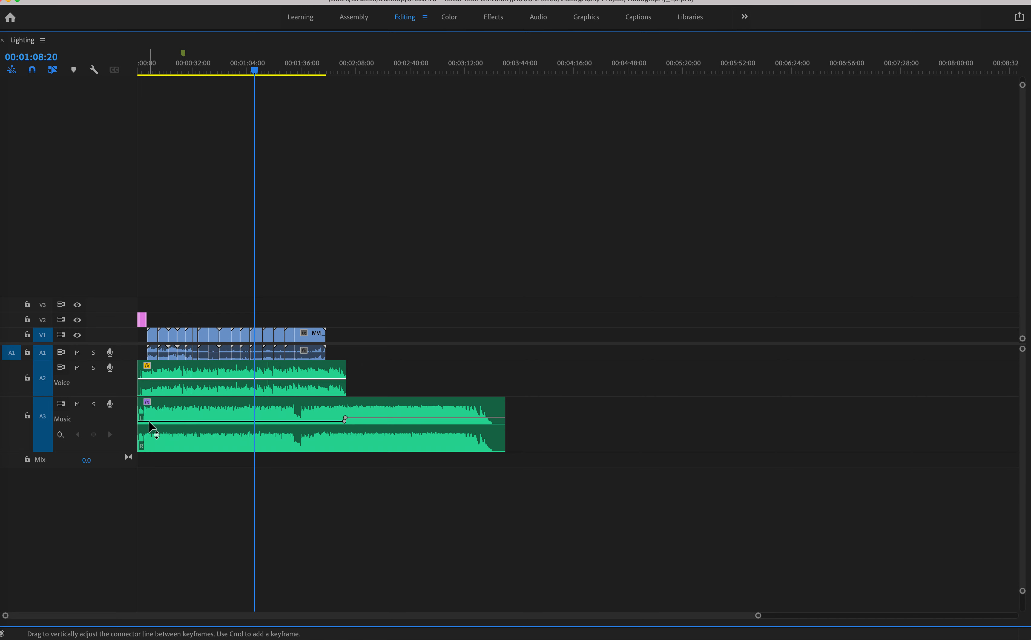
Try lowering the level line of the music clip on track A3, and undo the change.
click(193, 421)
drag(193, 421, 194, 424)
mouse_move(193, 423)
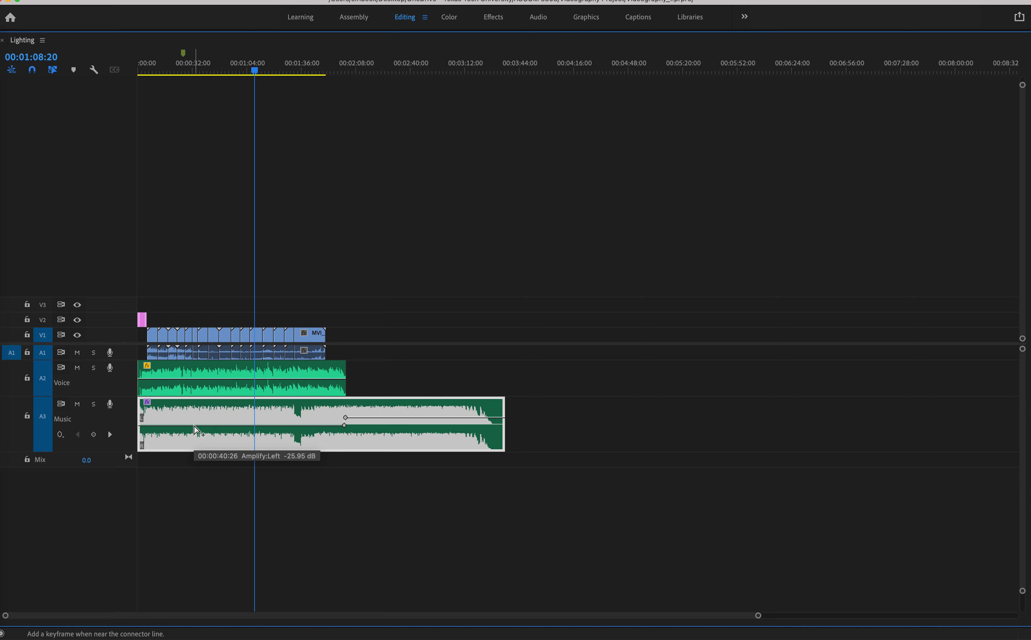
key(super+z)
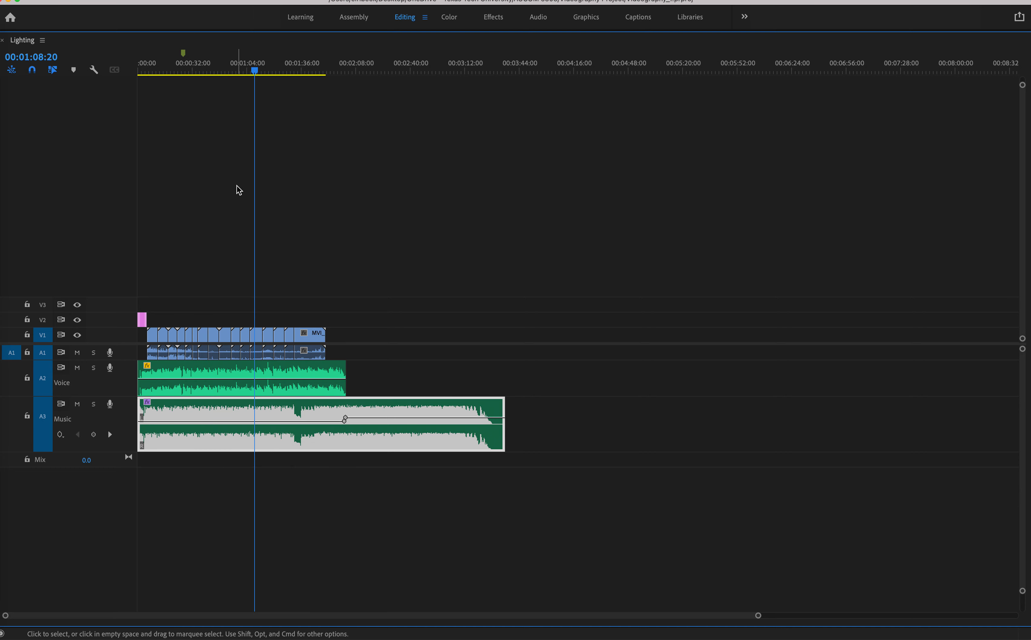
Restore the timeline to its normal size and show the Audio Track Mixer in the Audio workspace.
key(grave)
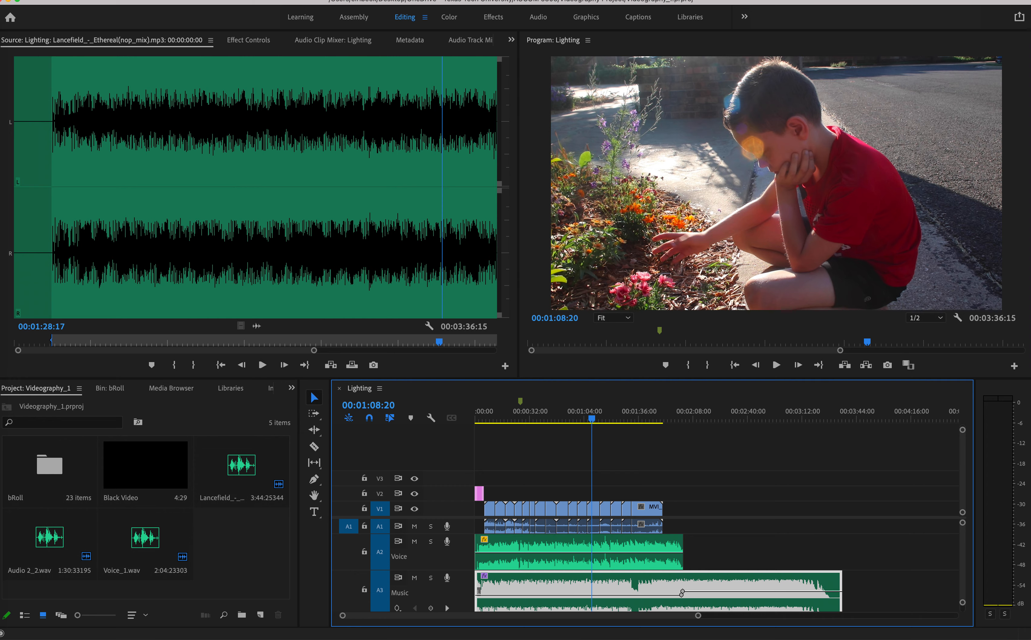
click(538, 17)
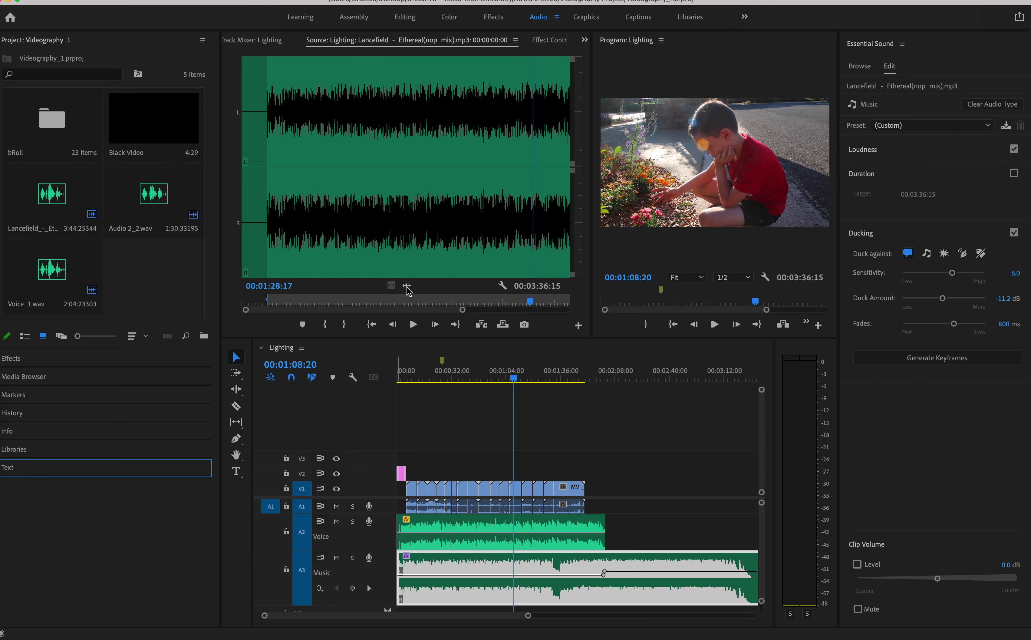
click(446, 186)
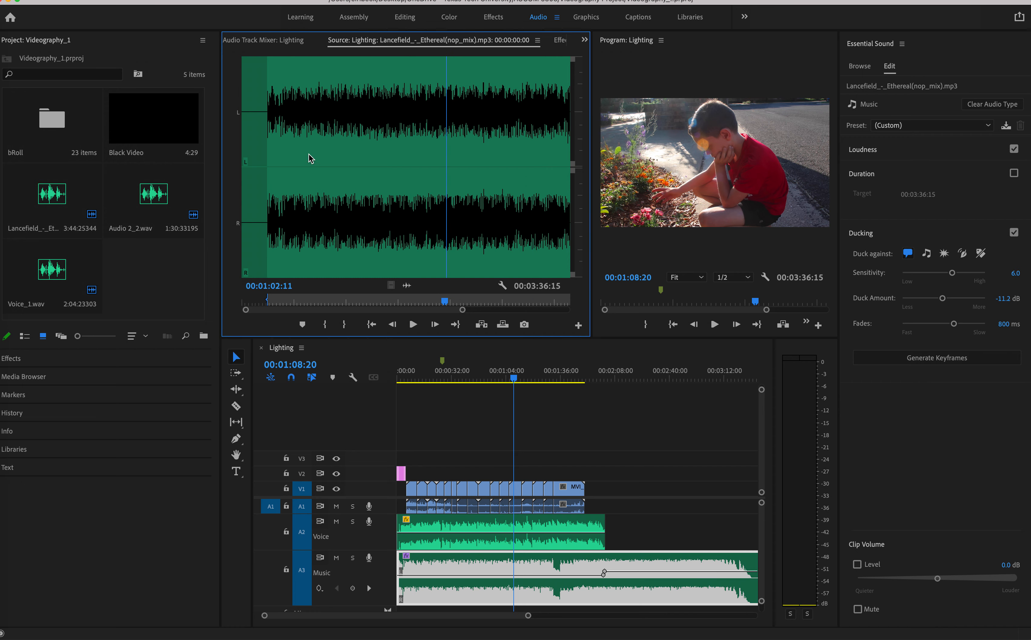
click(257, 40)
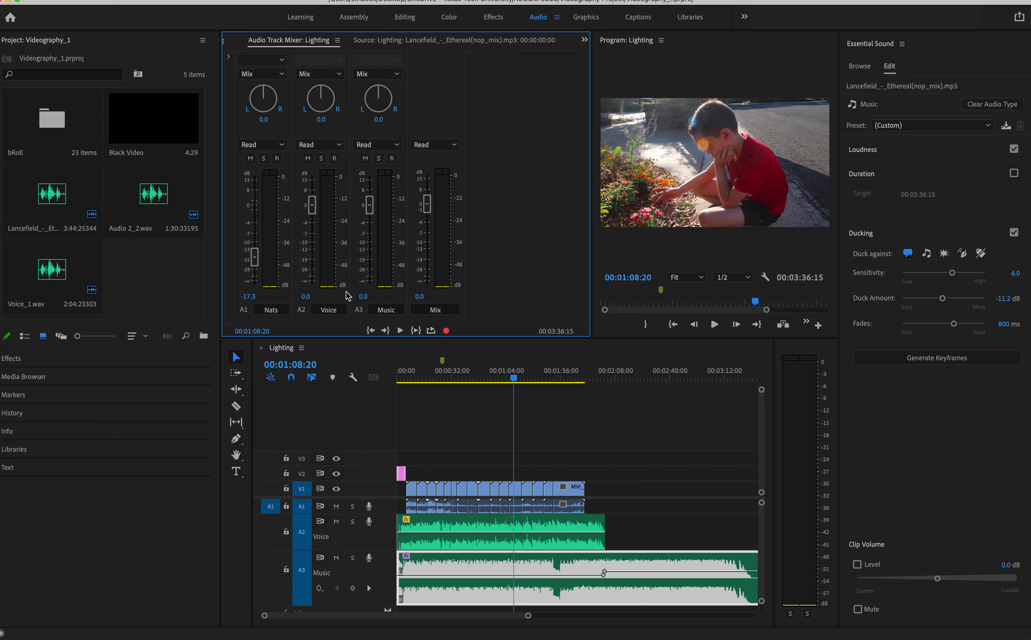
Open the name fields of tracks A1, A2 and A3 in the Audio Track Mixer for editing.
double_click(272, 313)
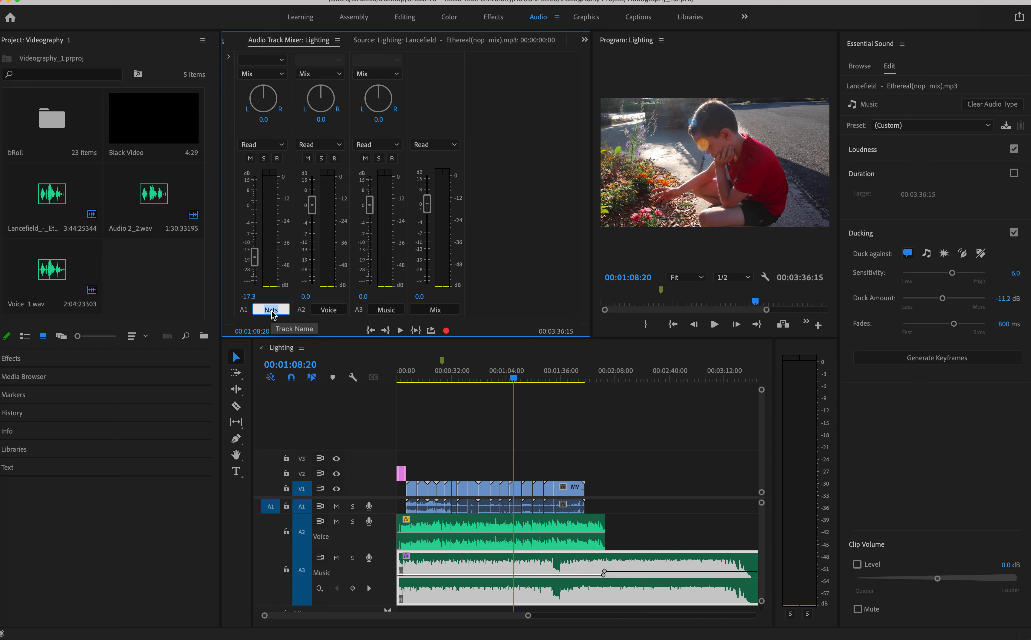
drag(277, 309, 282, 313)
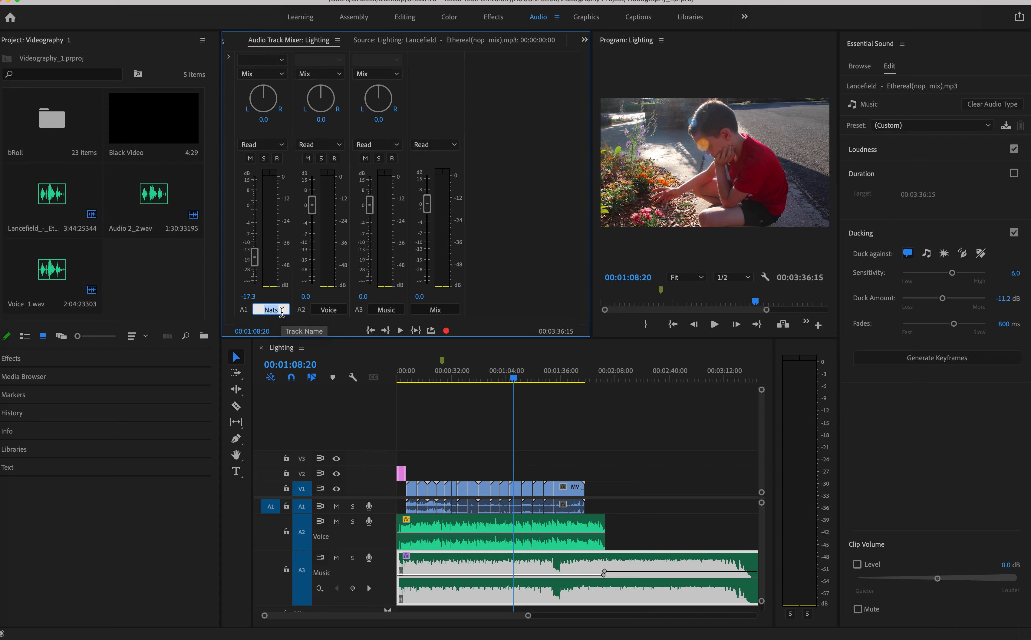
click(333, 313)
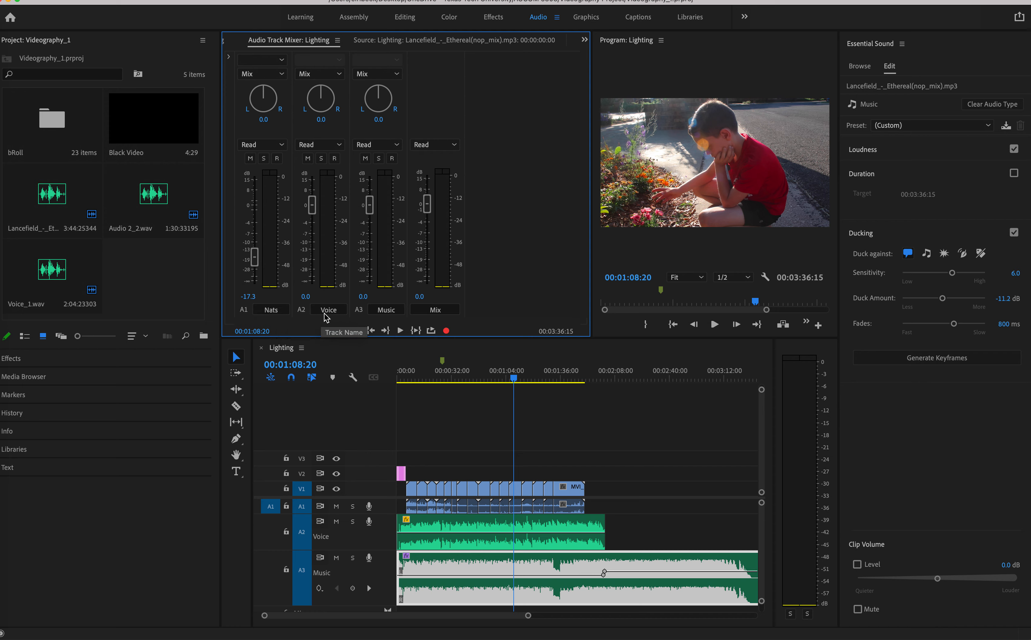
double_click(333, 314)
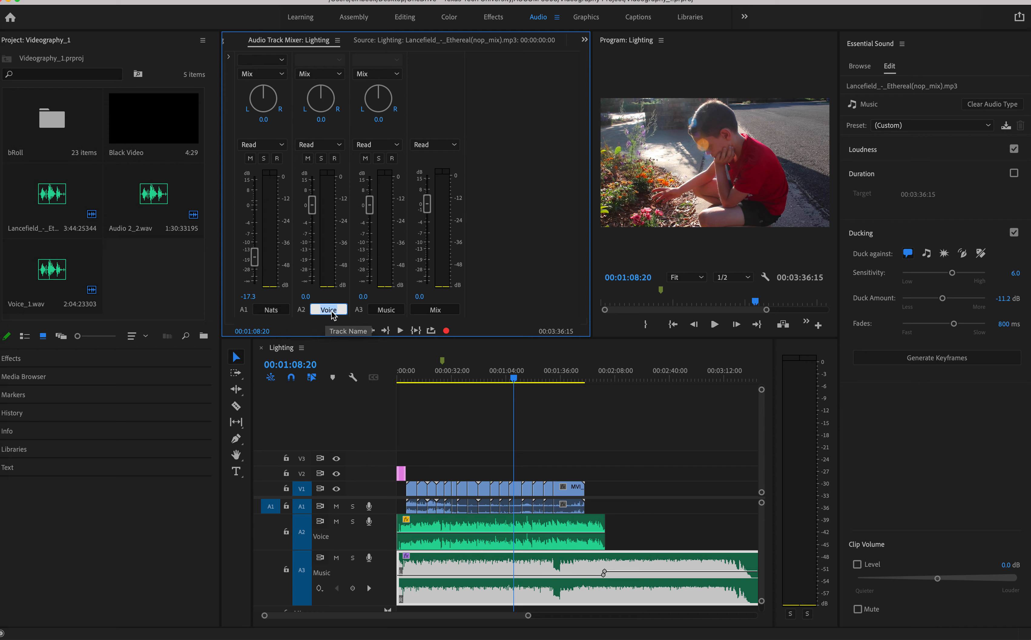
double_click(389, 312)
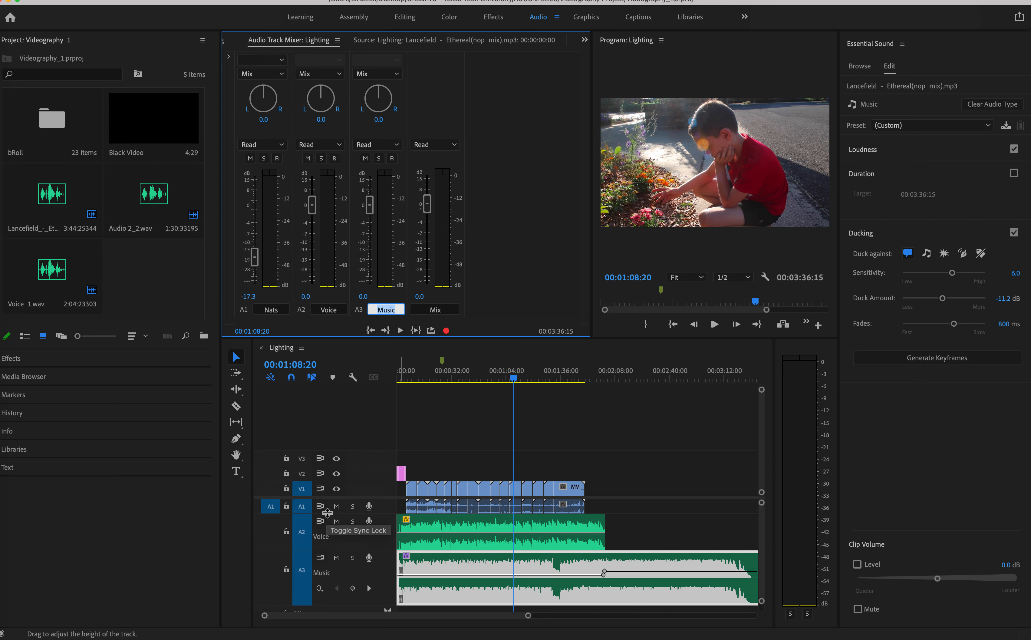
Make audio track A1 taller so its name shows, and view the keyframe display options of the Music track.
drag(326, 513, 322, 529)
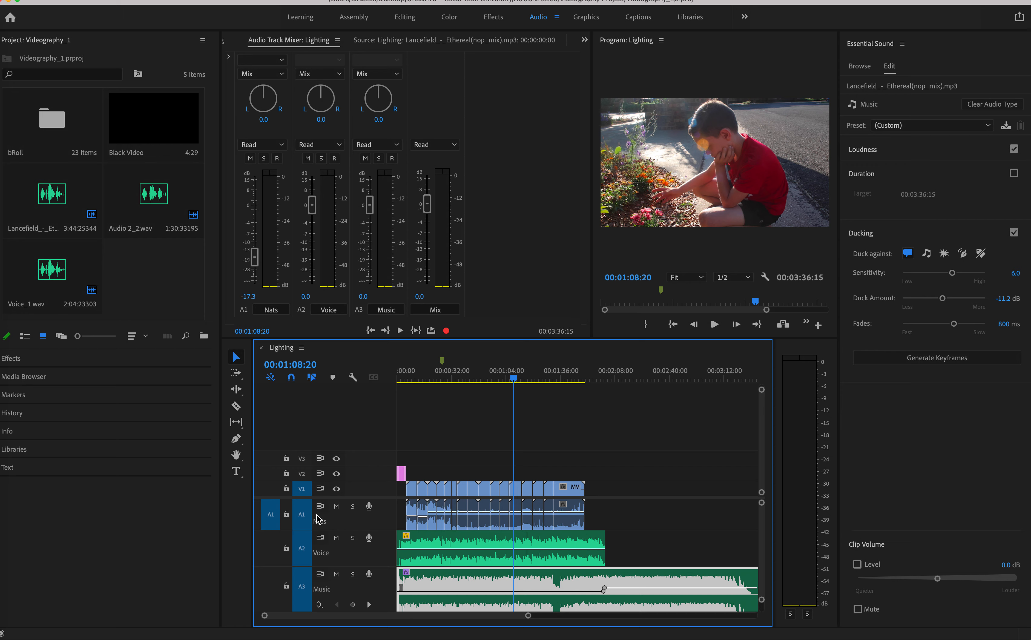
click(324, 602)
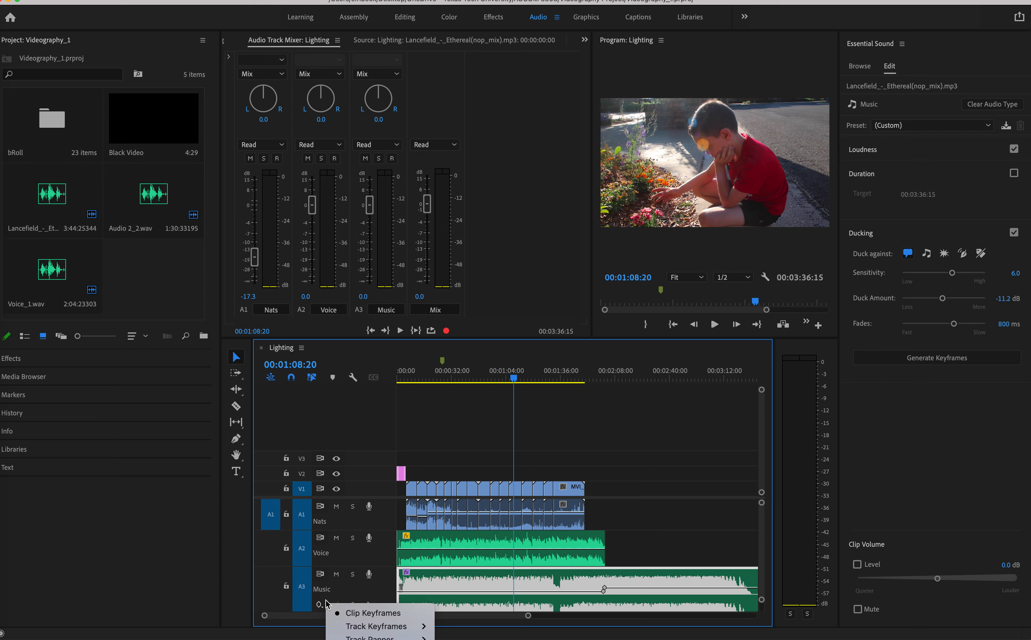
click(512, 377)
Play the sequence from its start while setting the track volumes to -3.0 for Music, -1.9 for Voice and -22.6 for Nats, and stop playback.
drag(511, 375, 386, 380)
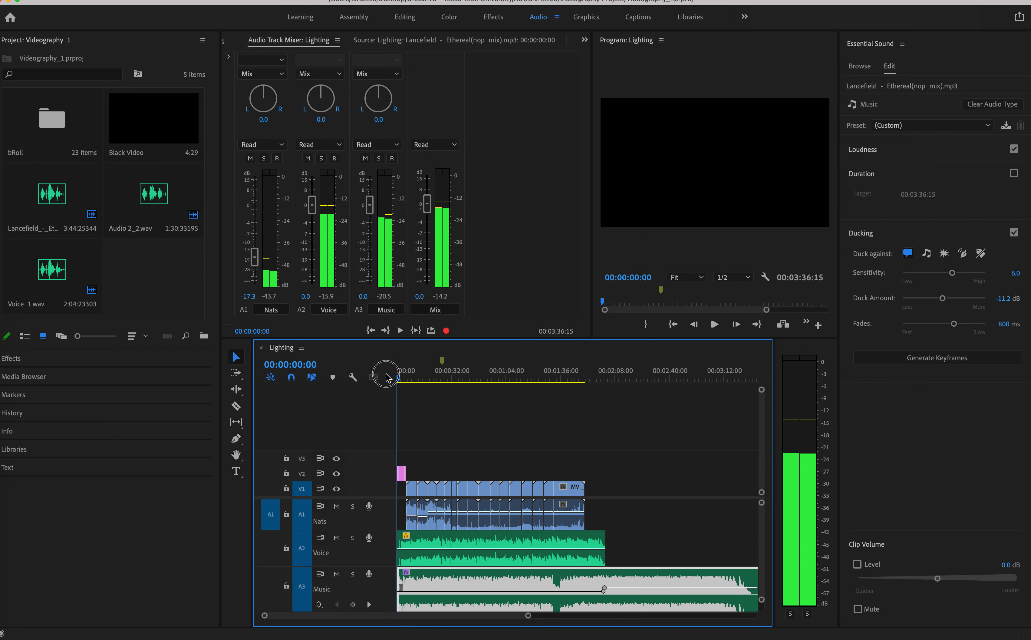
key(space)
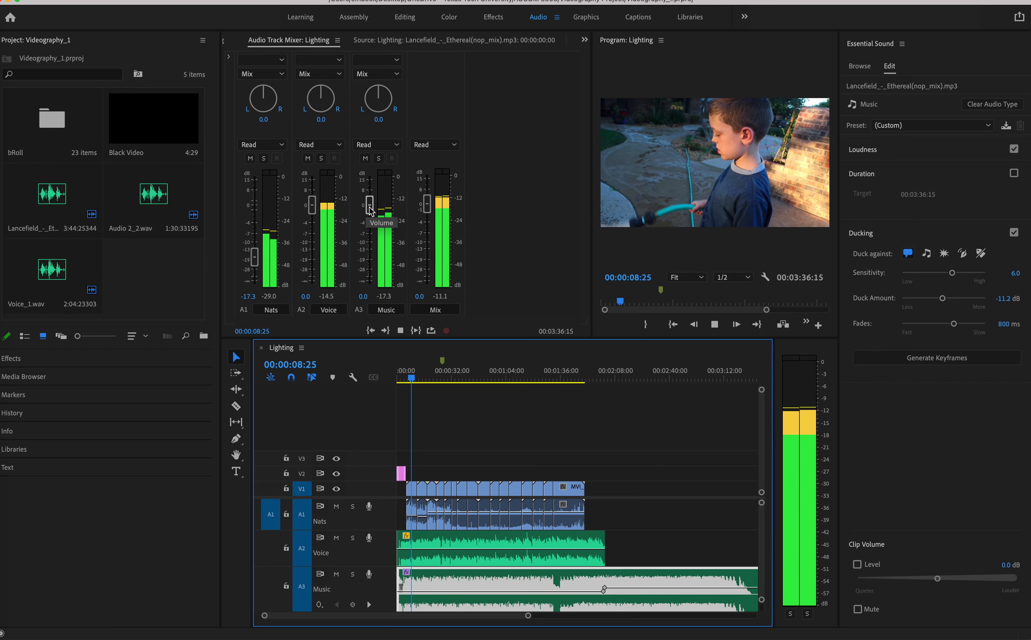
drag(369, 205, 370, 222)
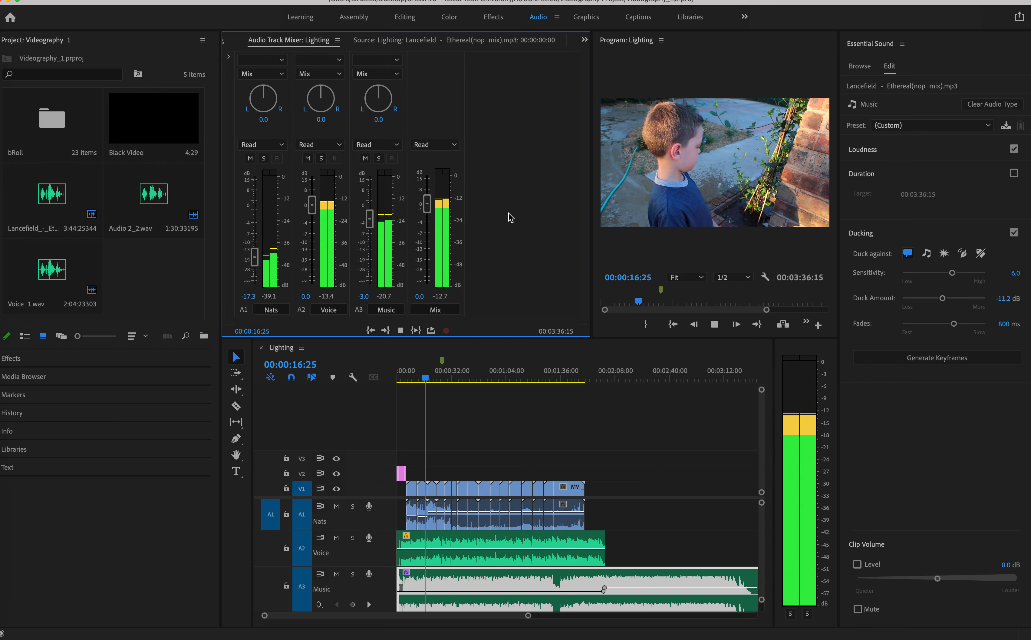
drag(311, 205, 312, 218)
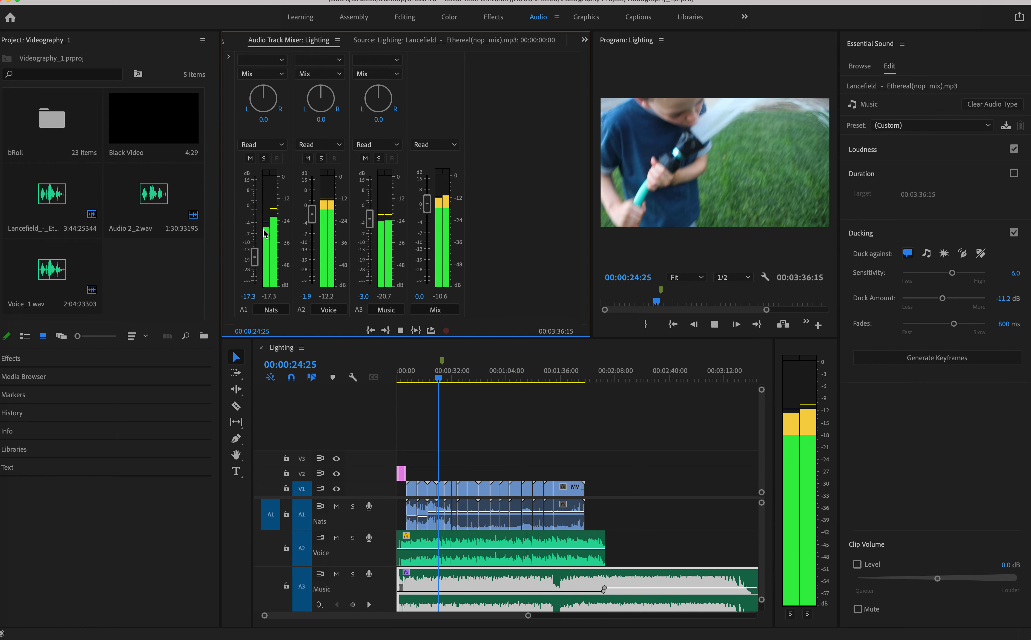
drag(254, 261, 255, 267)
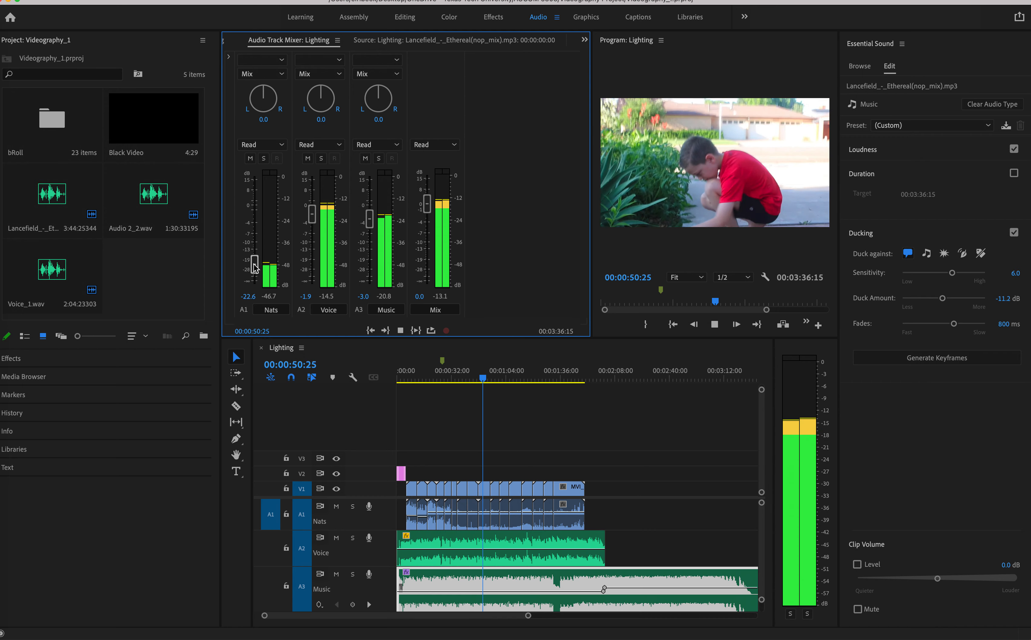
click(653, 480)
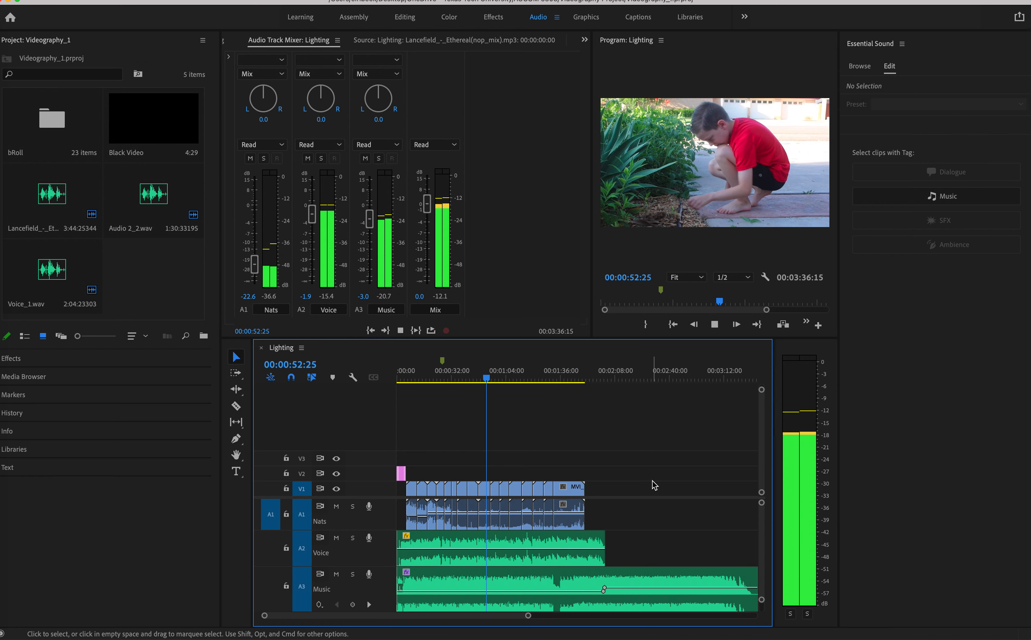
key(space)
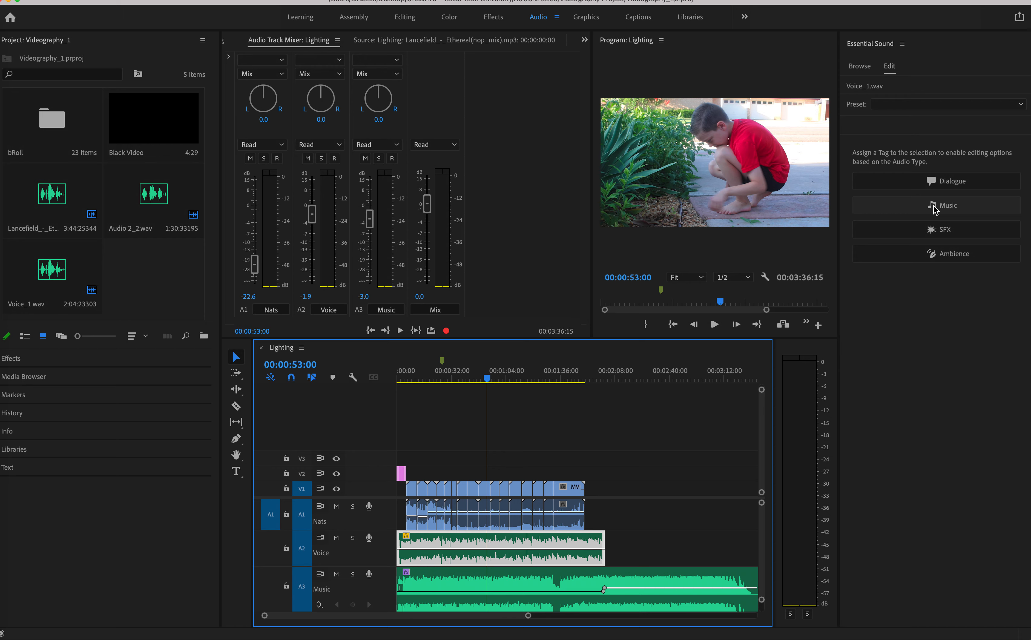
Tag the selected Voice_1.wav clip as Dialogue, and select the music clip on track A3 to show its Essential Sound settings.
click(921, 184)
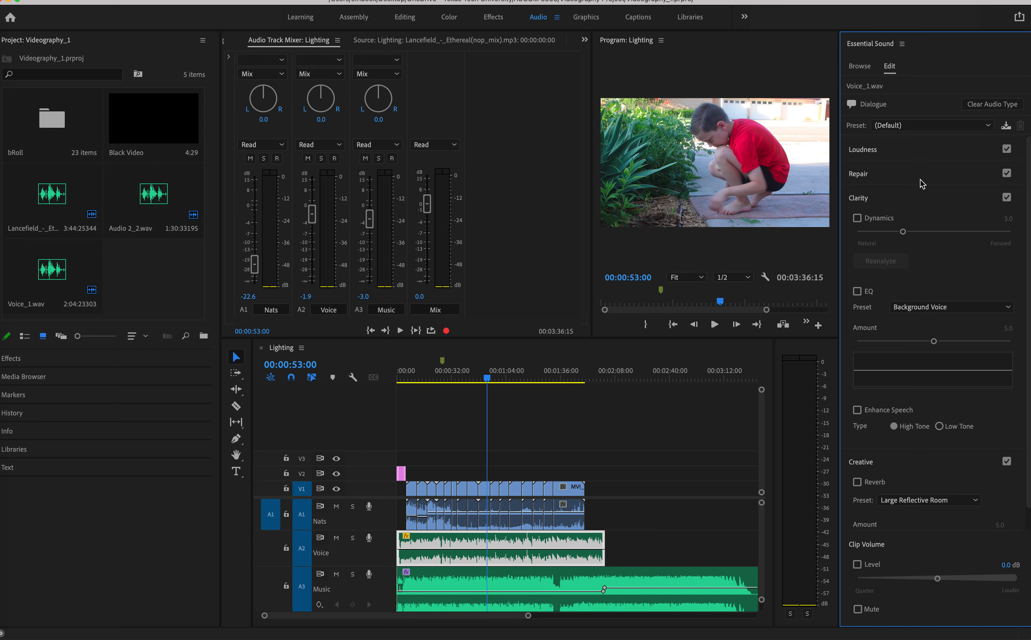
click(627, 585)
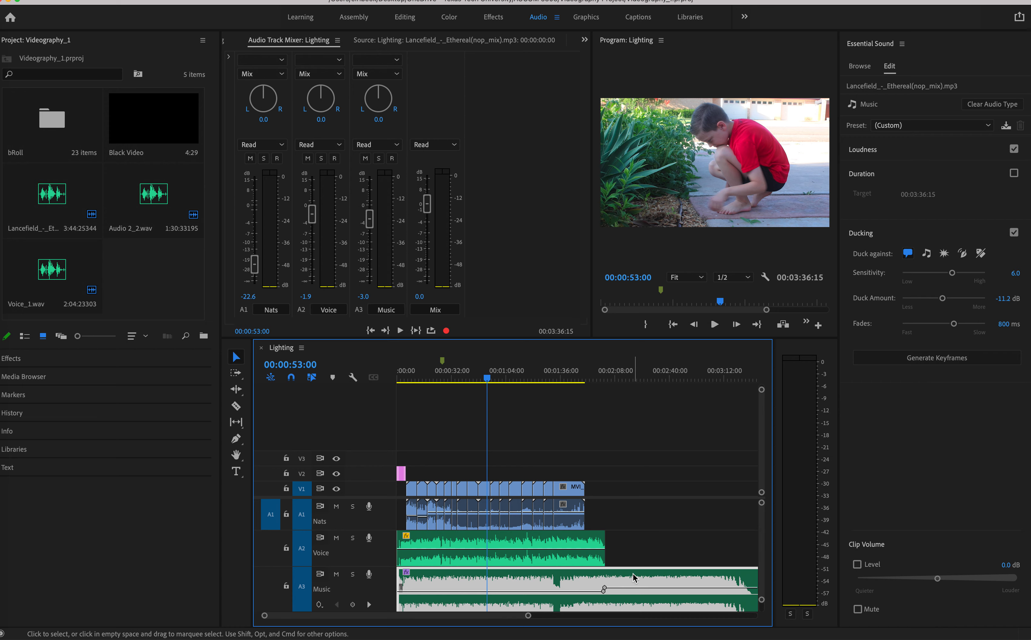
Clear the audio type of the selected music clip and tag it as Music again.
click(906, 105)
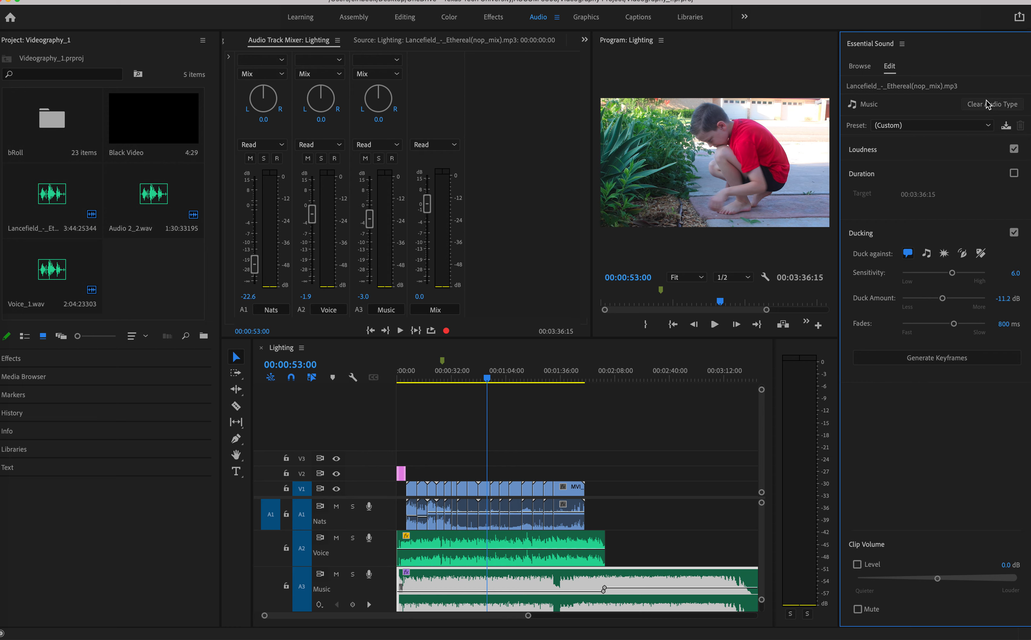
click(982, 108)
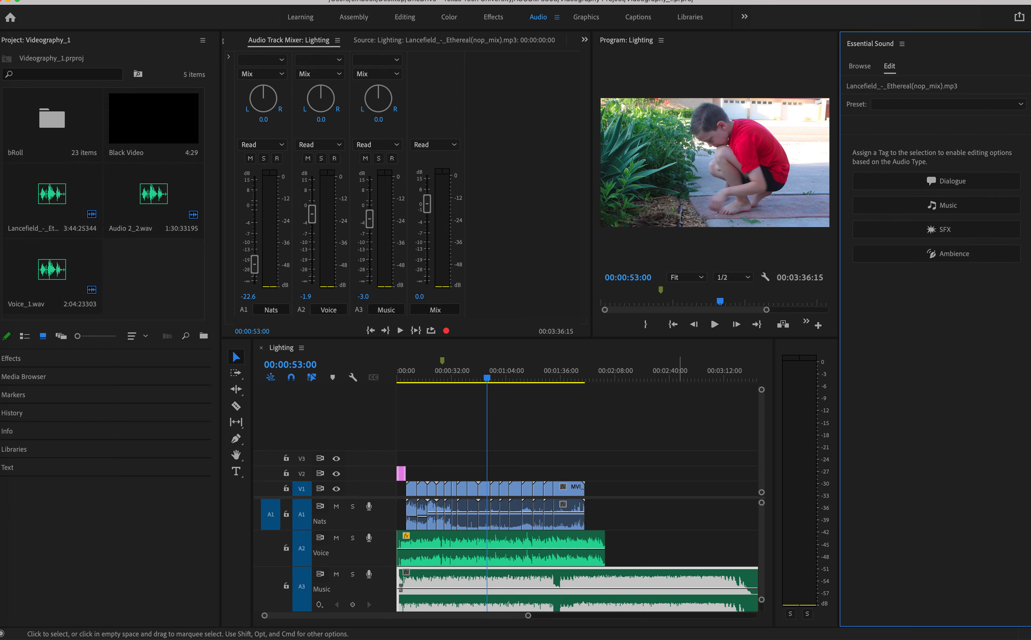
click(924, 205)
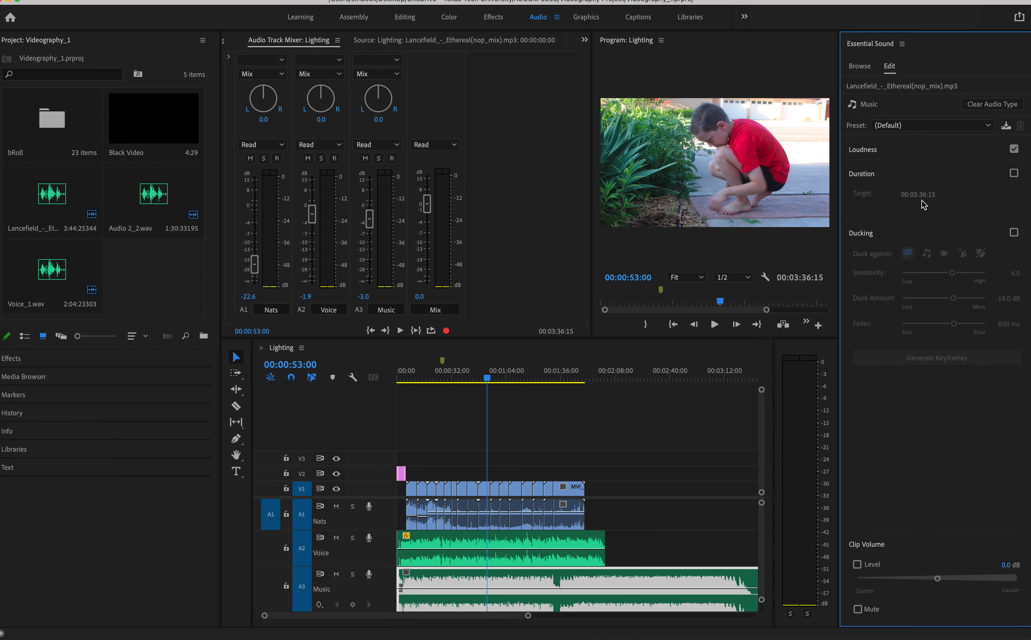
Tag all clips on the Nats track as Ambience and generate ducking keyframes for them against dialogue clips.
drag(594, 509, 407, 511)
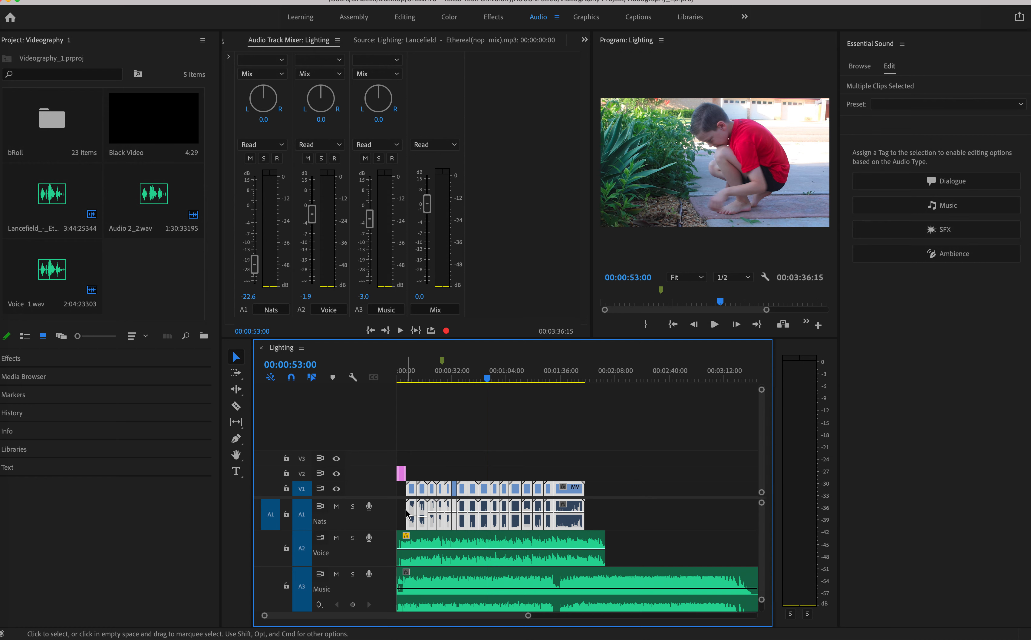
click(943, 257)
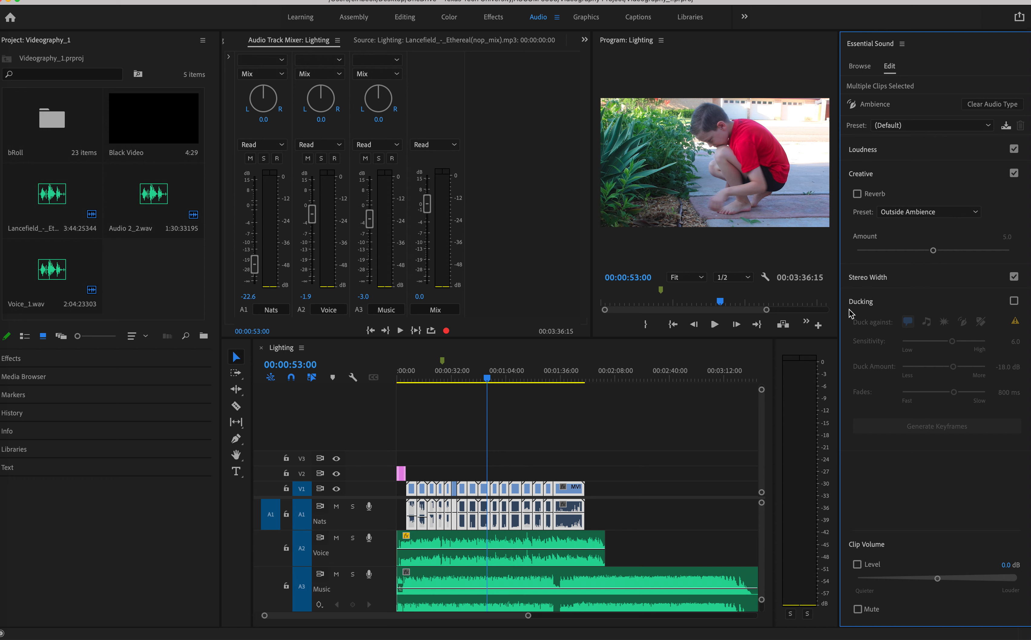
click(1014, 301)
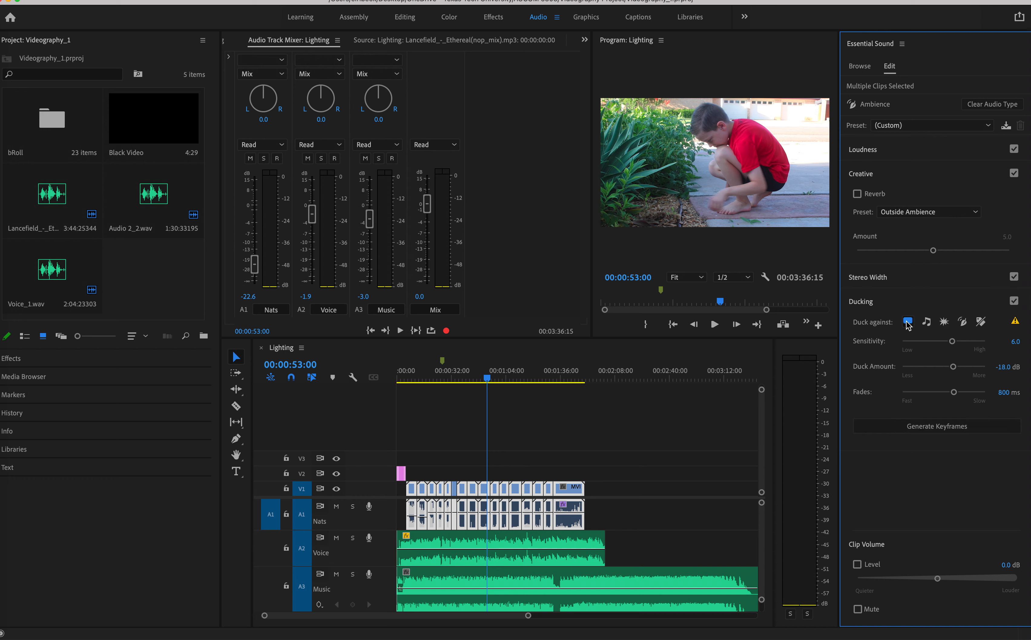
click(908, 324)
click(908, 324)
click(940, 429)
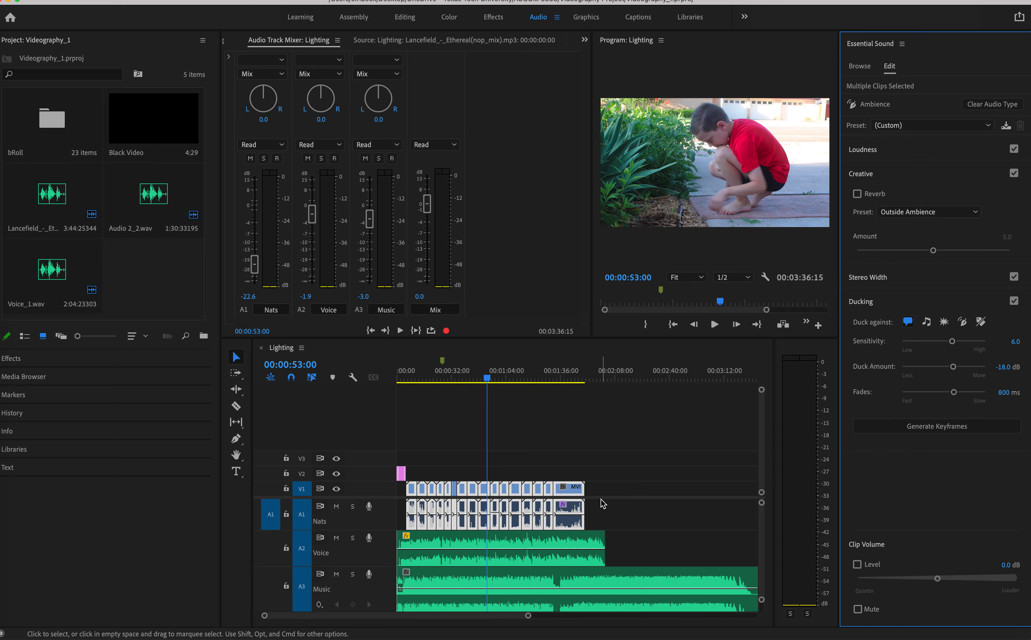
Enable ducking against dialogue for the music clip on A3, generate its keyframes, and deselect the clip.
click(513, 582)
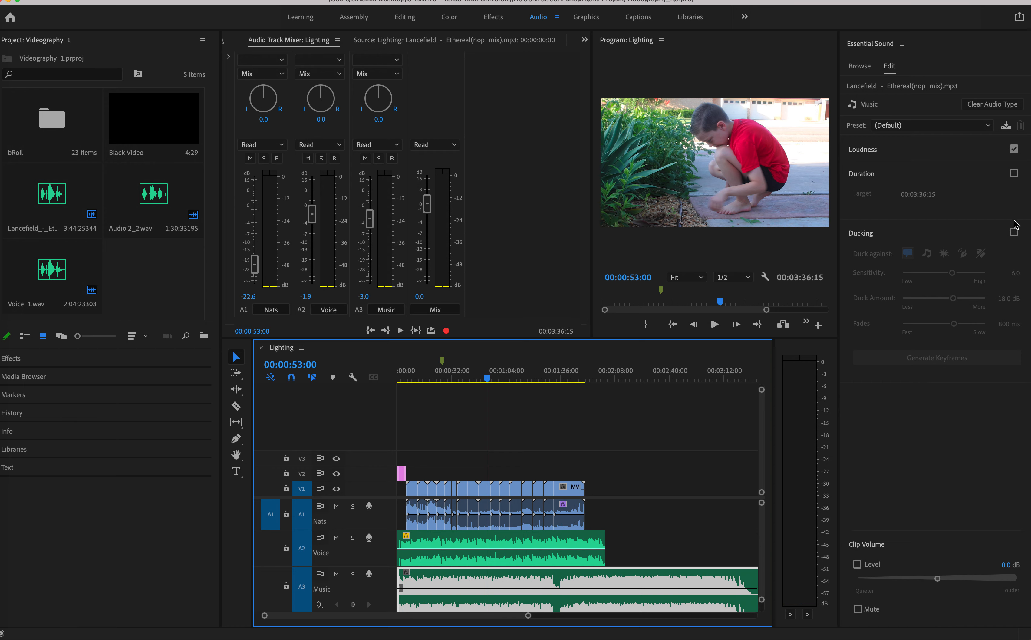
click(1014, 232)
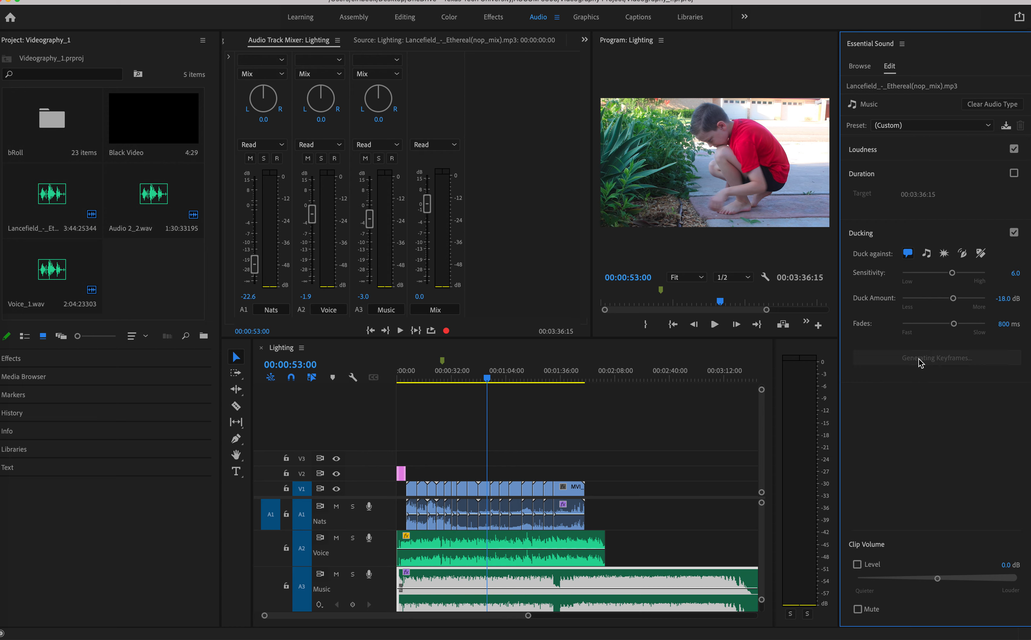
click(590, 402)
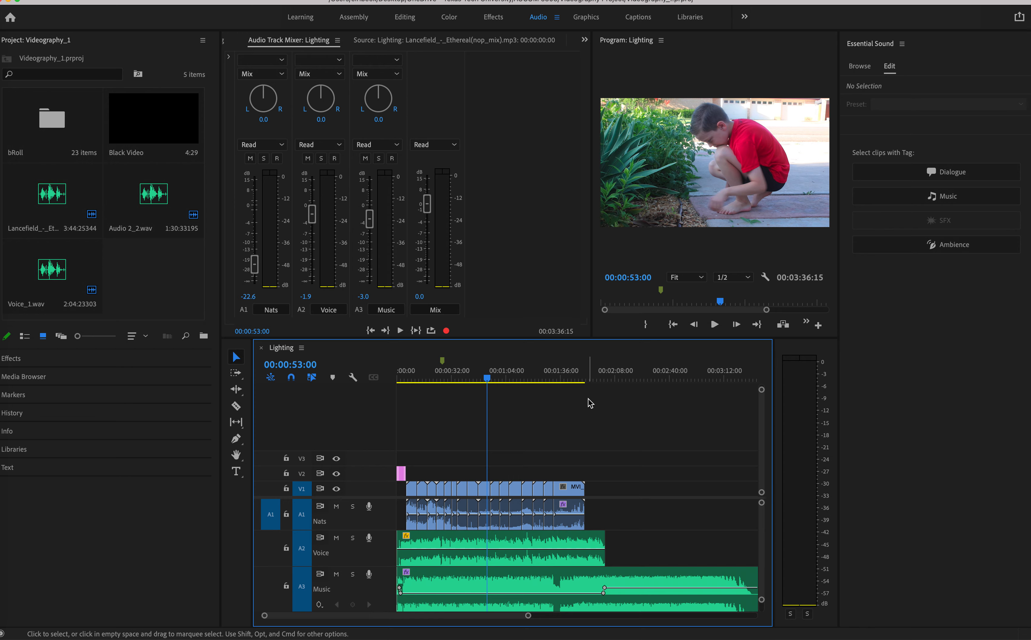
Maximize the timeline and lower the music clip's fade-end ducking keyframe near the start to about -39.4 dB.
key(grave)
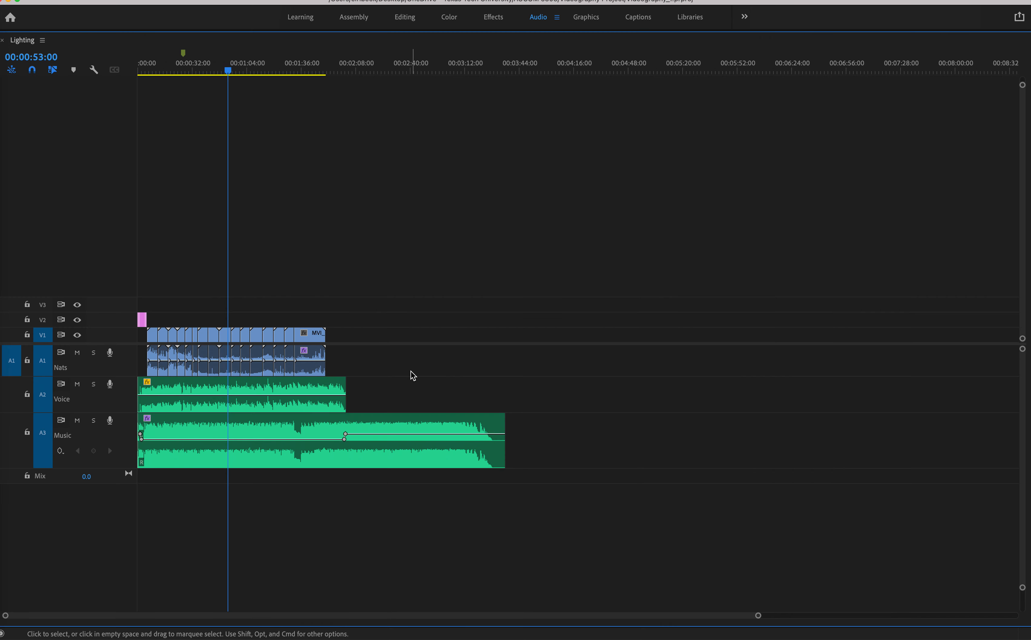
key(equal)
key(equal)
key(equal)
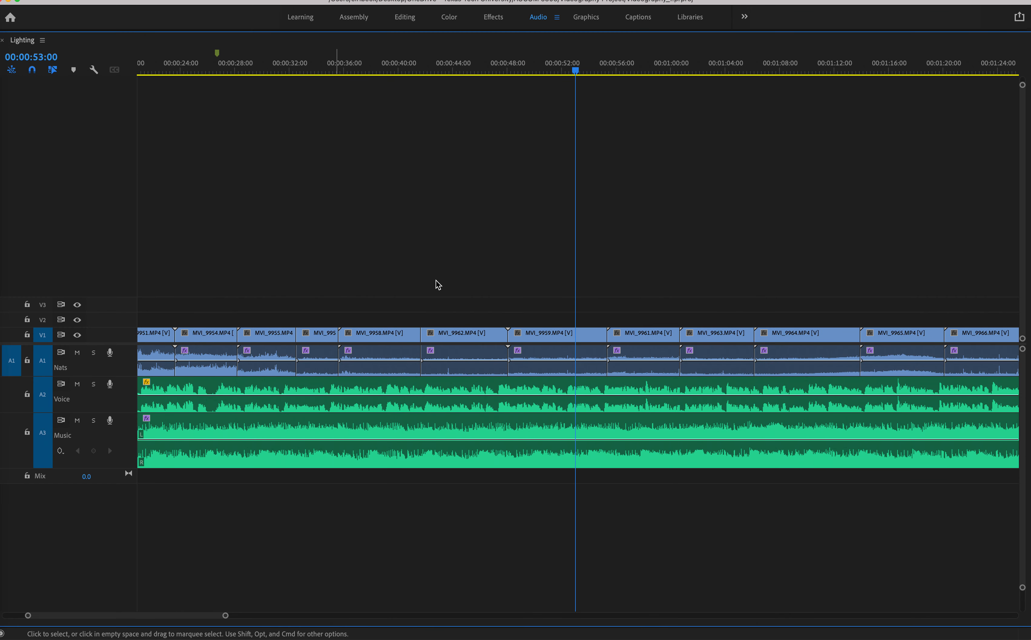
scroll(438, 285, left, 5)
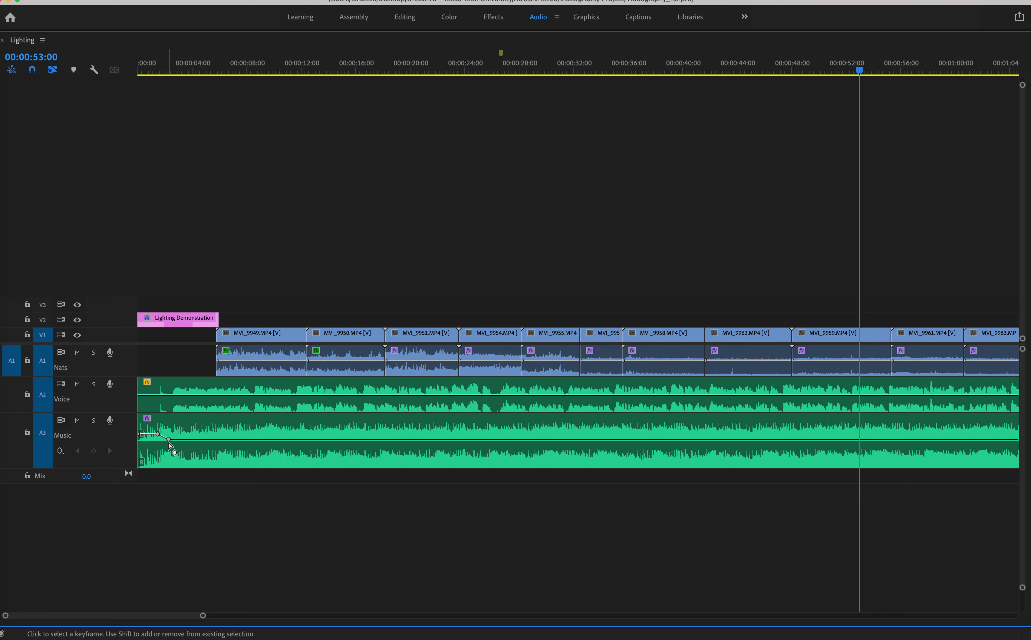
drag(170, 441, 172, 450)
Turn up the system volume and play the sequence from its start to about 6 seconds to hear the ducked music.
key(XF86AudioMute)
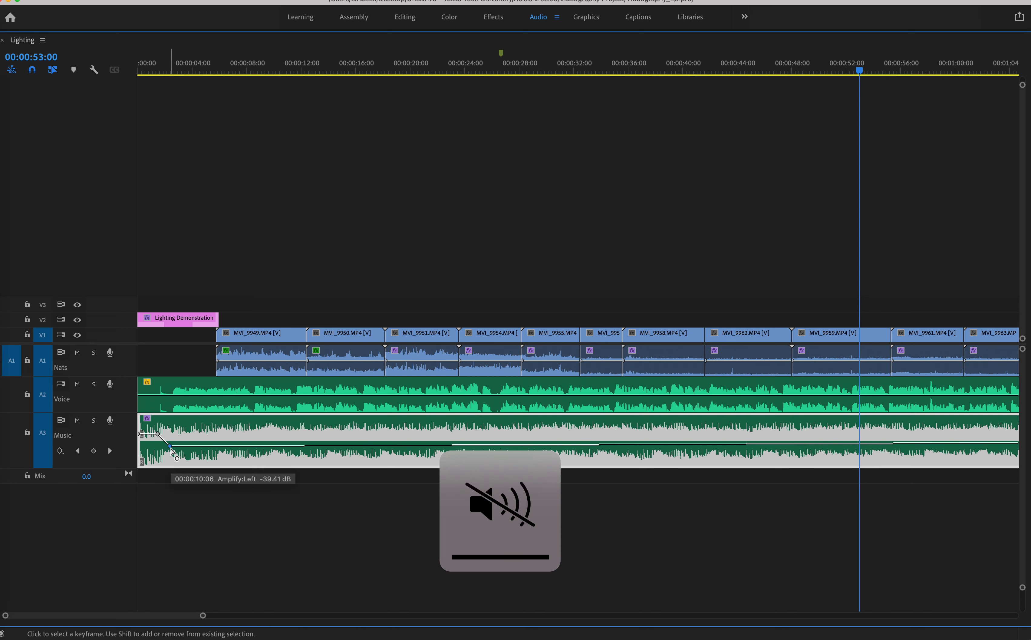
key(XF86AudioRaiseVolume)
click(163, 69)
key(Home)
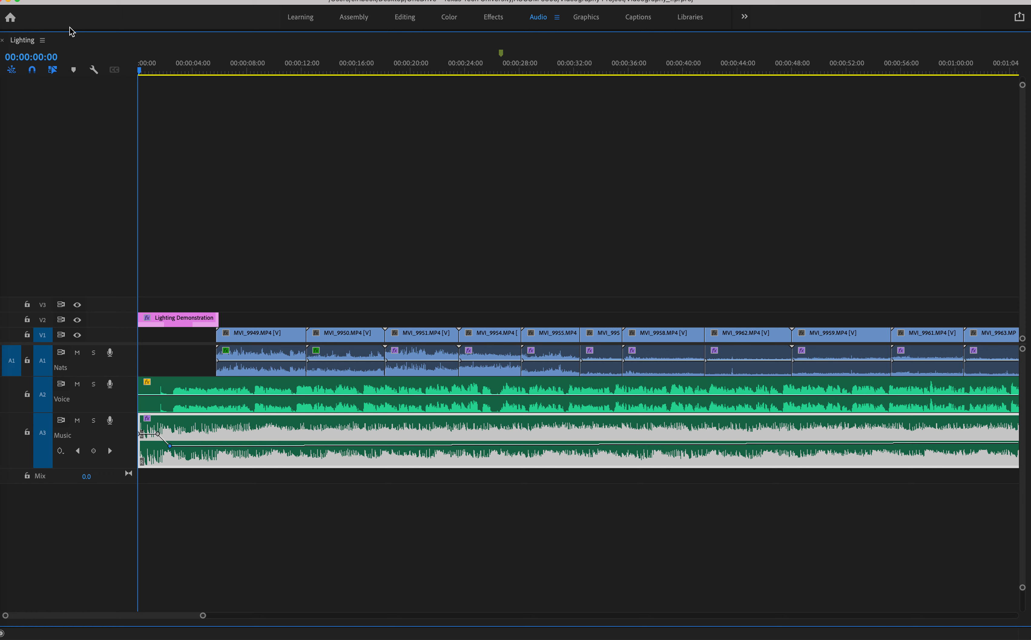
key(space)
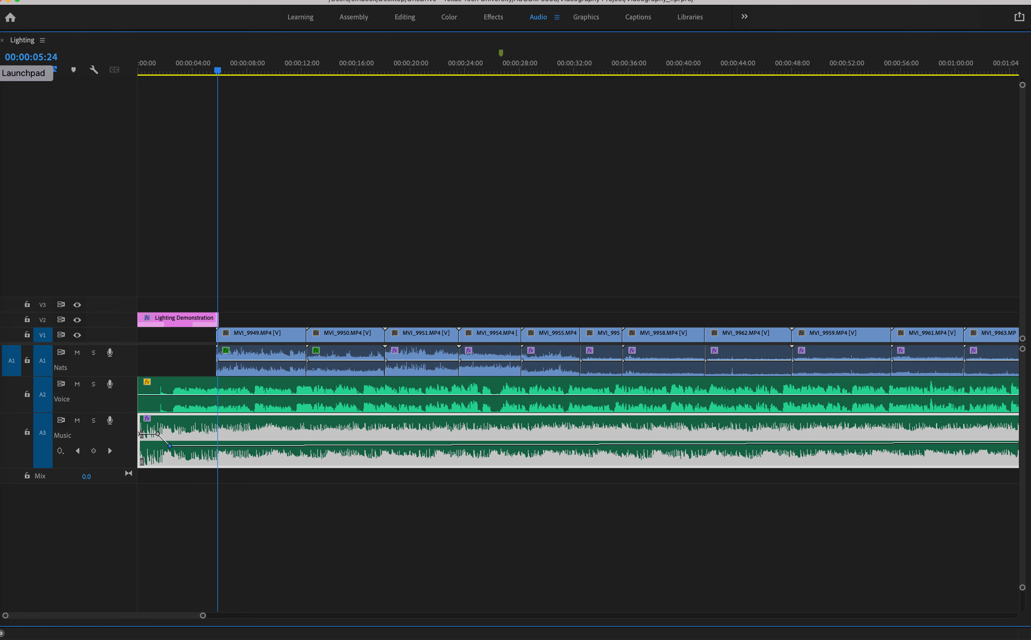
key(space)
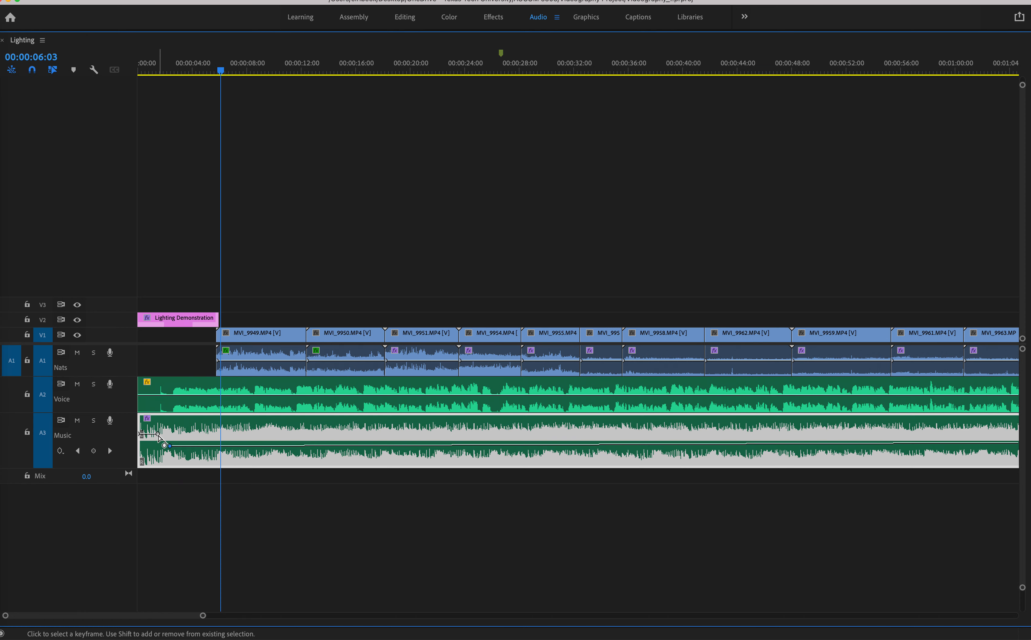
Shift the music's fade-start keyframe slightly earlier, raise its fade-end keyframe, and play the opening again.
drag(159, 436, 172, 445)
click(170, 449)
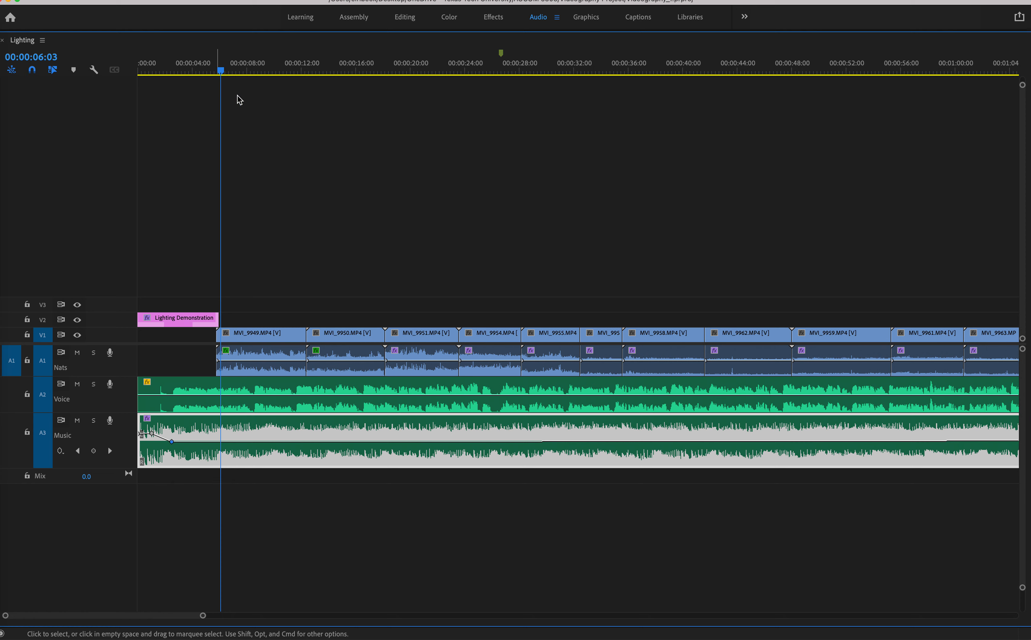
click(170, 76)
click(149, 76)
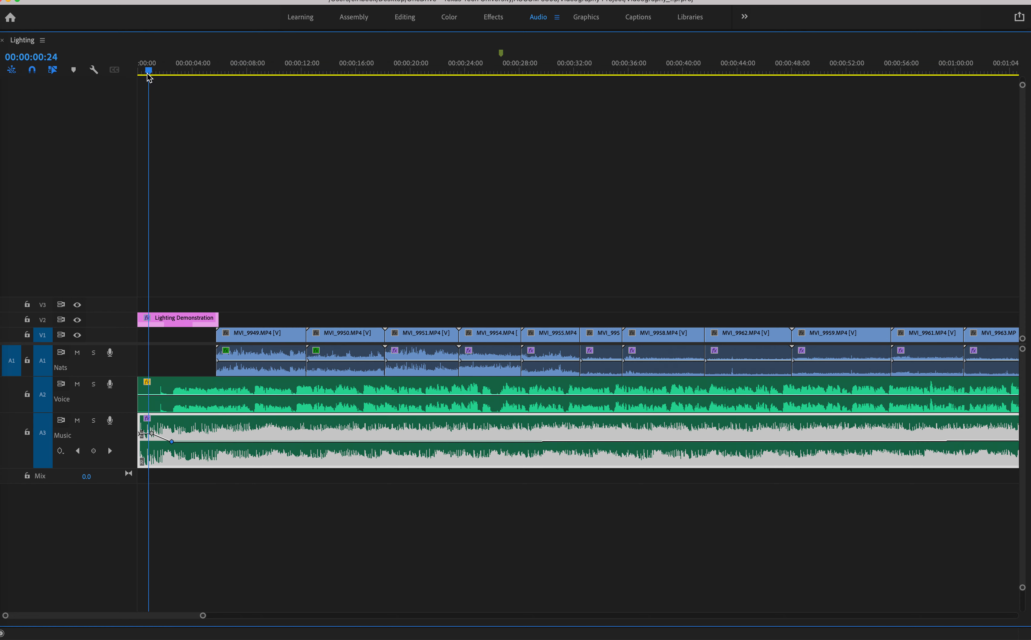
key(space)
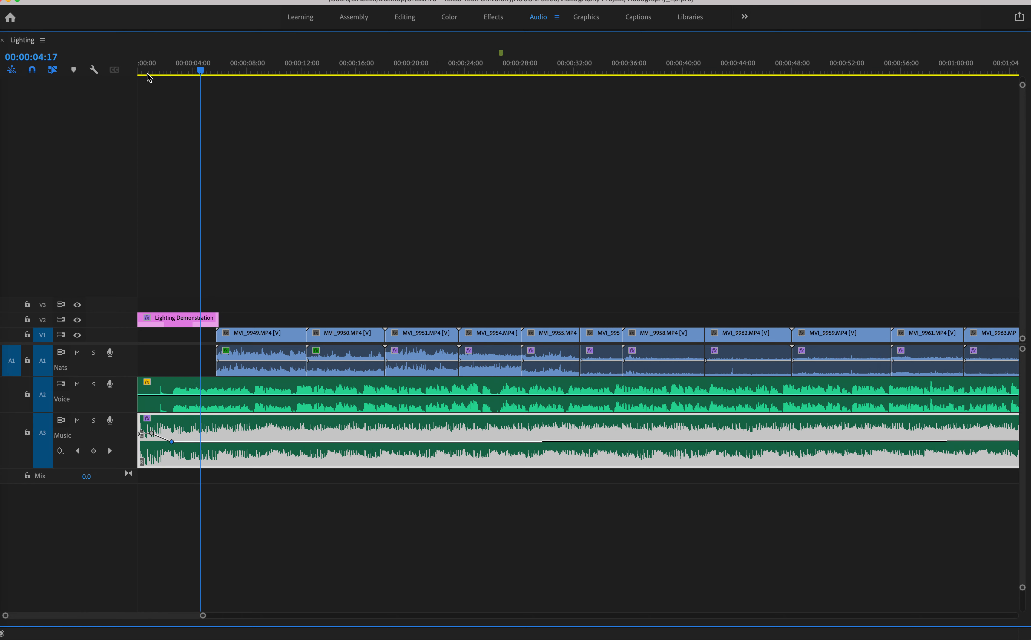
key(space)
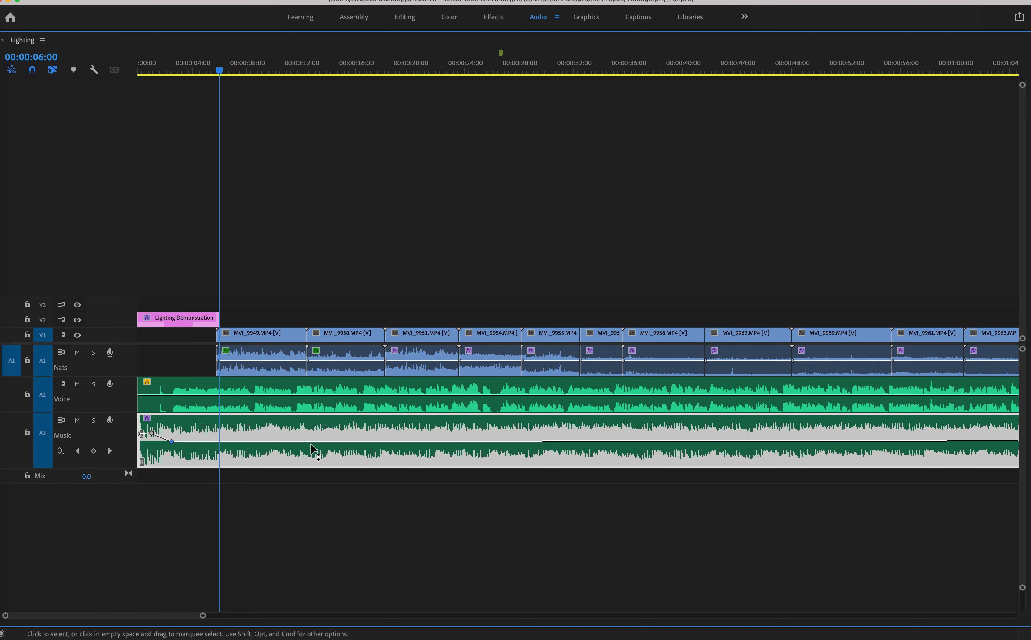
Raise the music's ducked level line between the keyframes to about -11 dB while listening to the playback.
drag(309, 440, 310, 435)
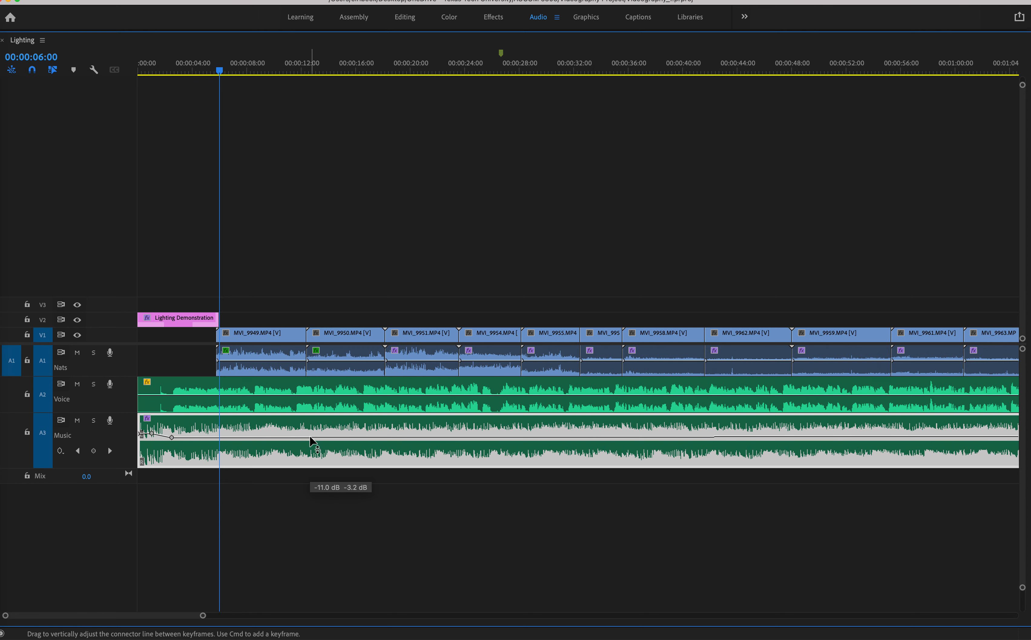
key(space)
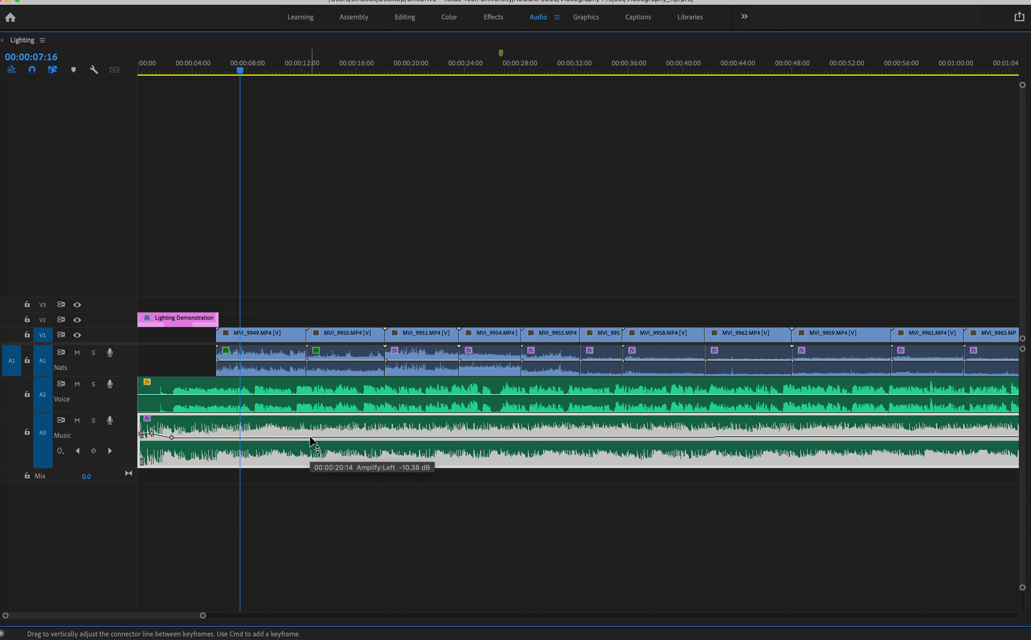
drag(310, 437, 309, 438)
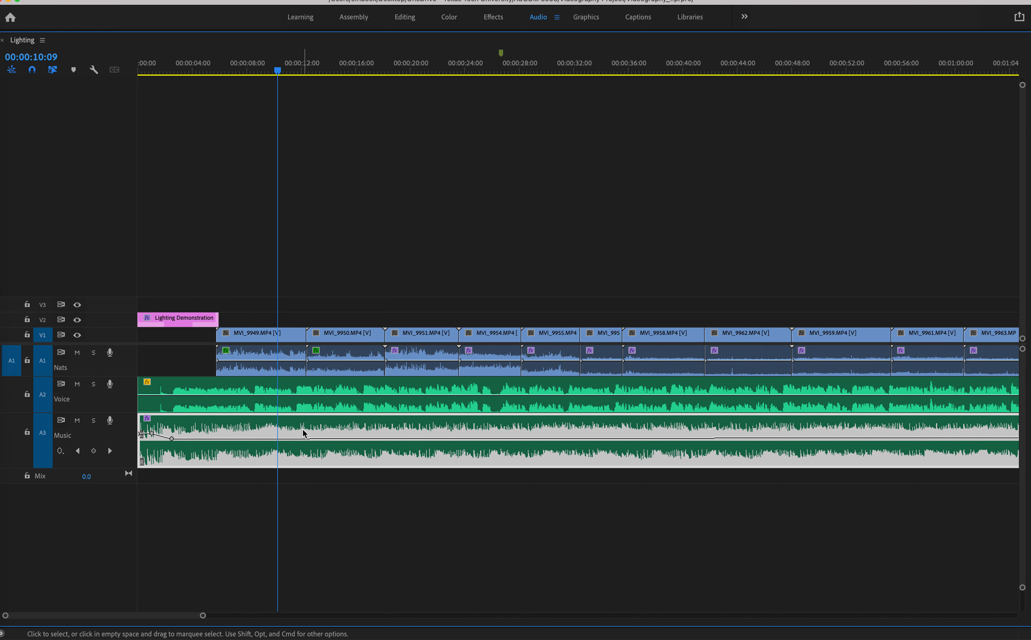
Examine the music's ducked level through to the closing keyframes near the voice clip's end, and restore the full panel layout.
scroll(305, 433, right, 5)
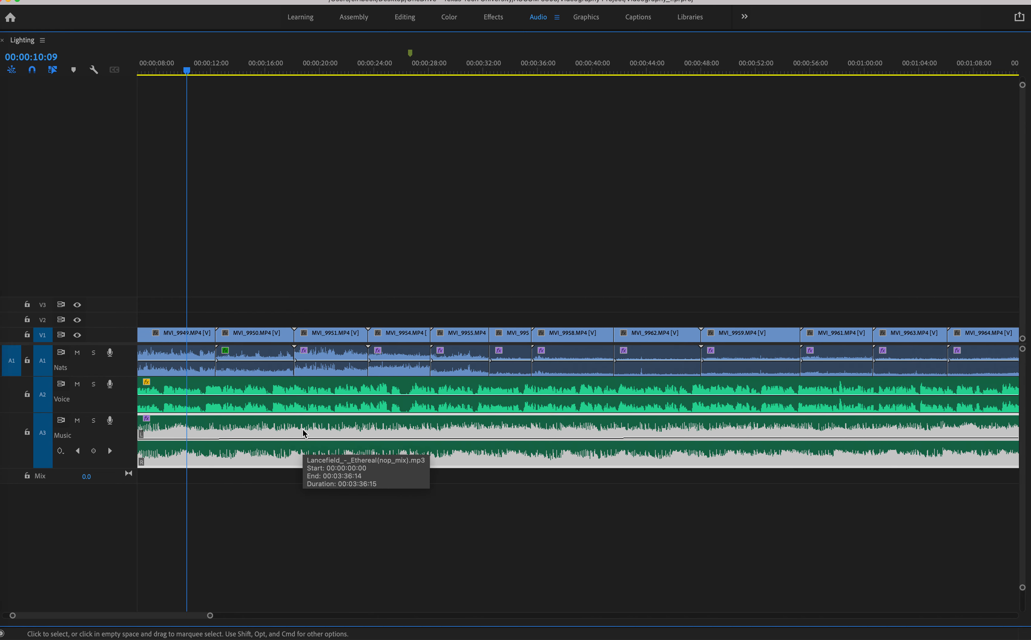
scroll(305, 433, right, 10)
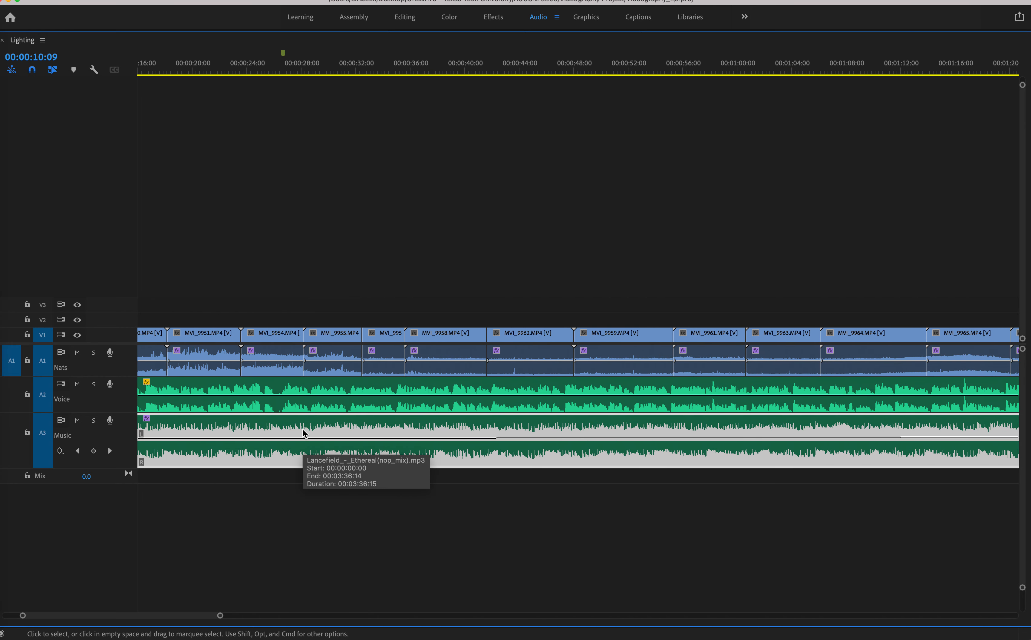
scroll(304, 433, right, 5)
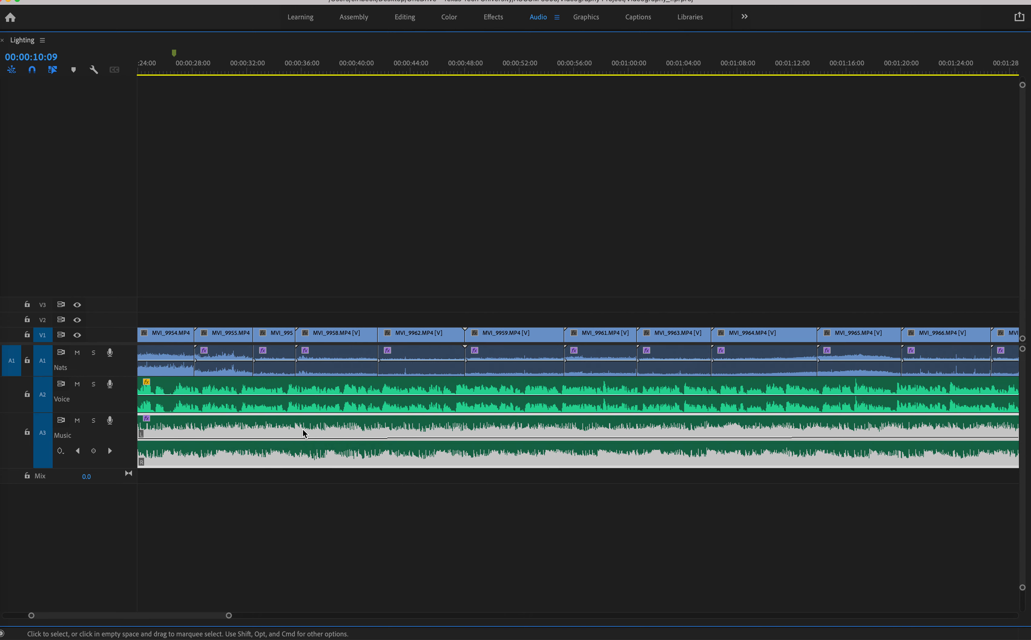
scroll(304, 432, right, 7)
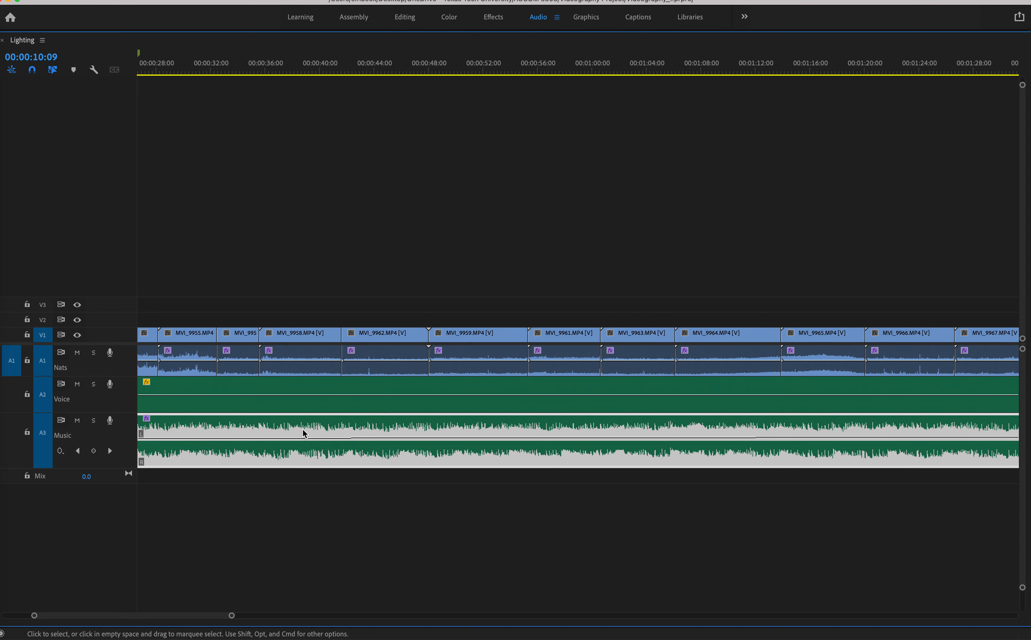
scroll(304, 433, right, 3)
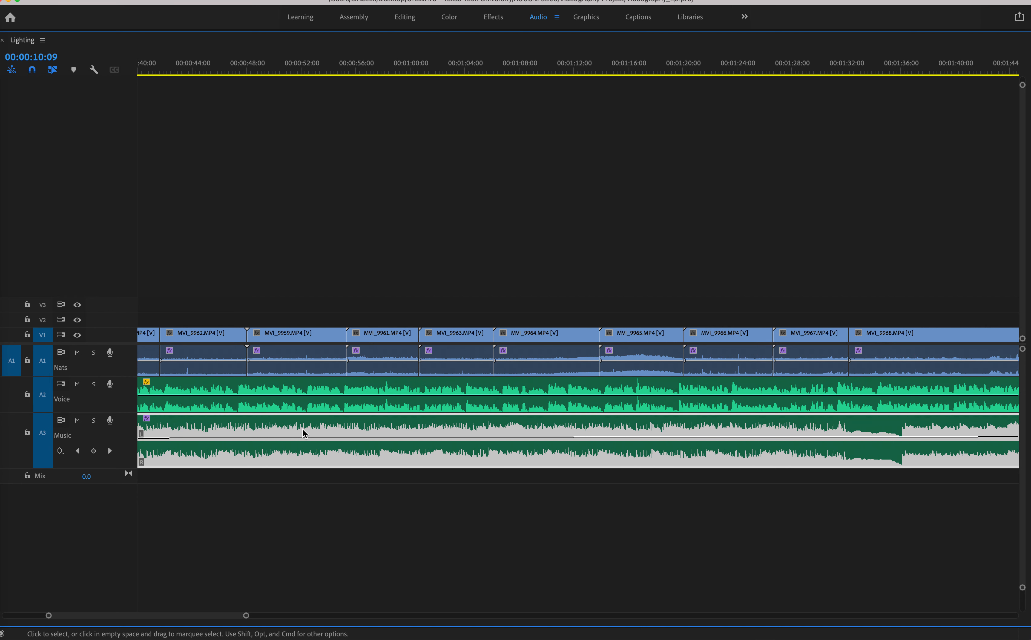
scroll(303, 429, right, 10)
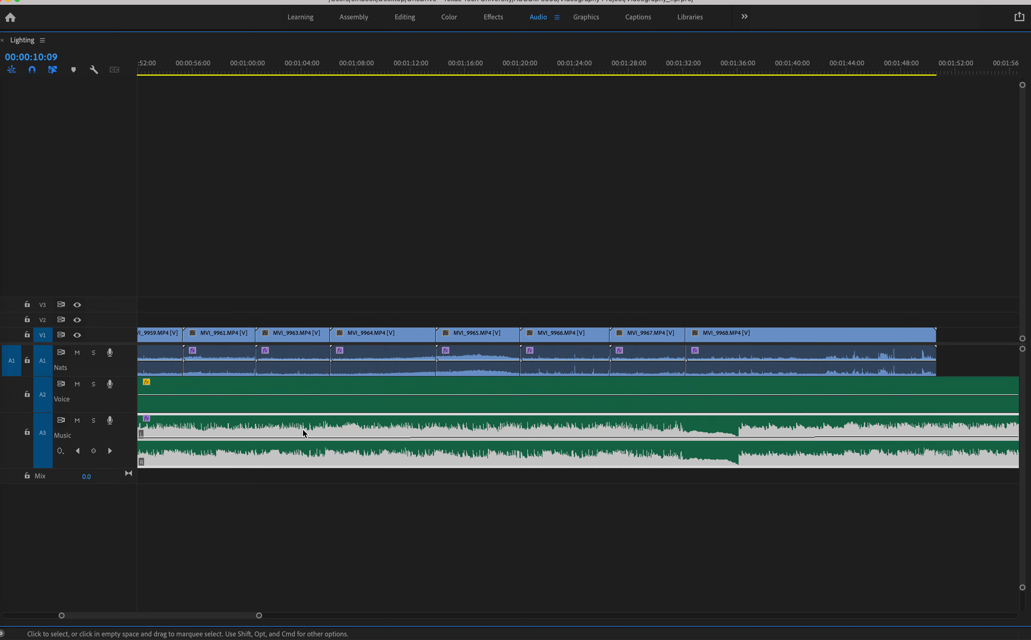
scroll(304, 432, right, 3)
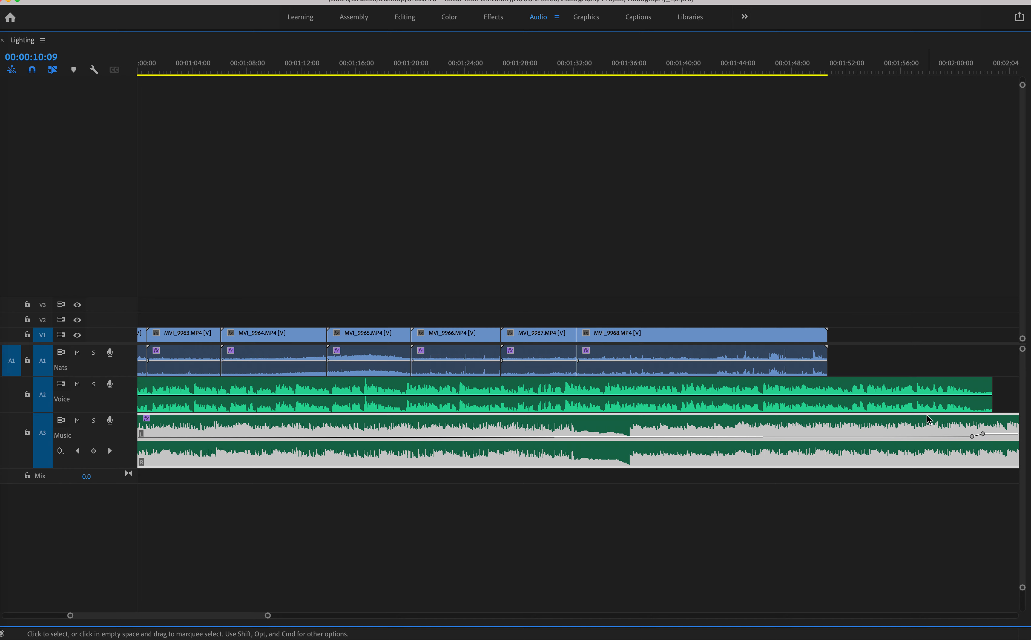
key(grave)
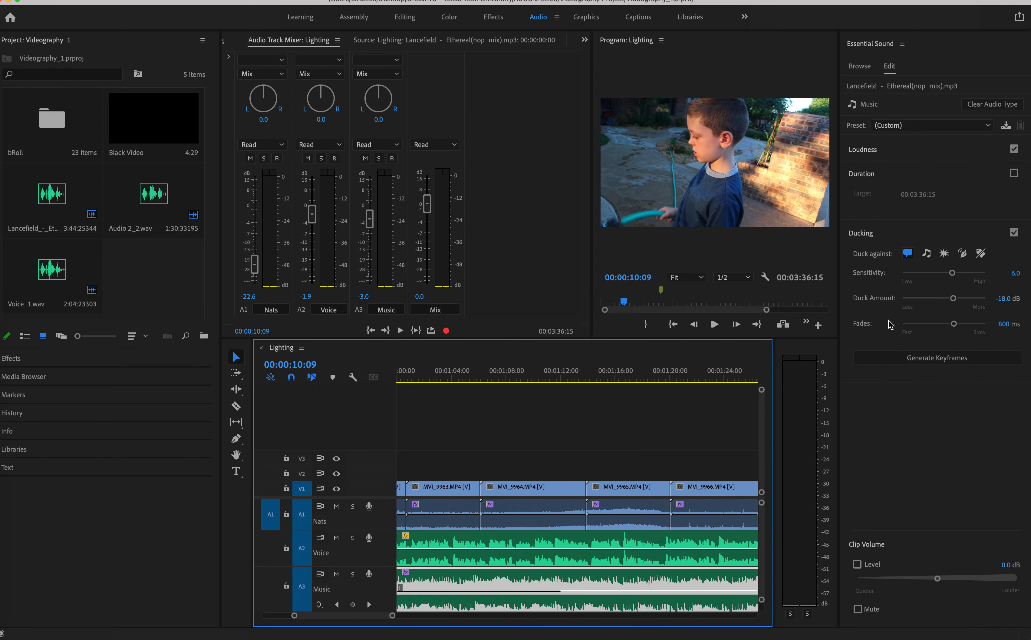